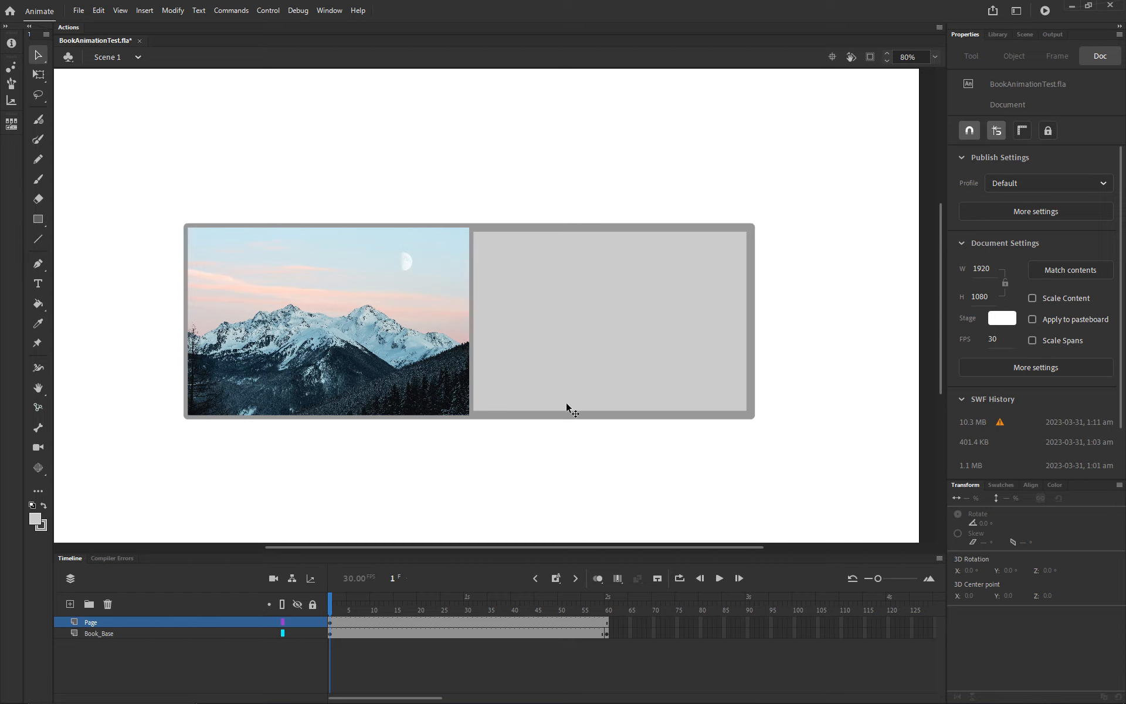
Step: Open the Page symbol for editing, select its mountain photo on frame 1, and preview photo_1.jpg in the library
double_click(389, 370)
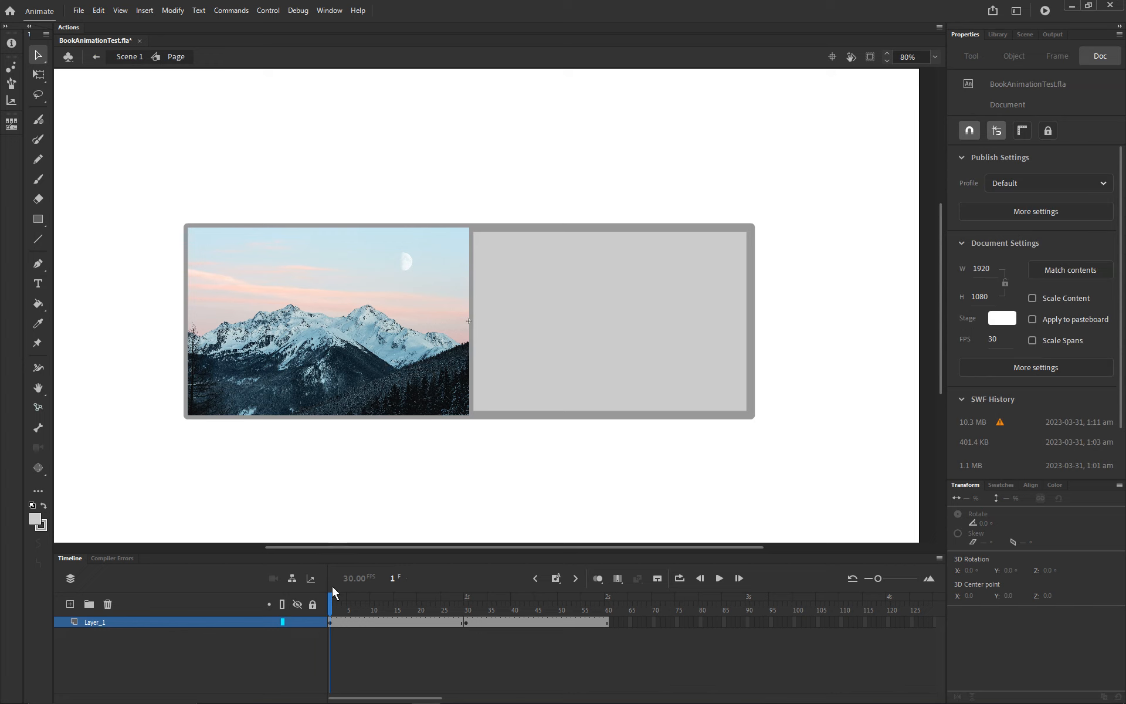
mouse_move(330, 602)
left_mouse_down()
mouse_move(491, 600)
mouse_move(321, 594)
left_mouse_up()
left_click(379, 386)
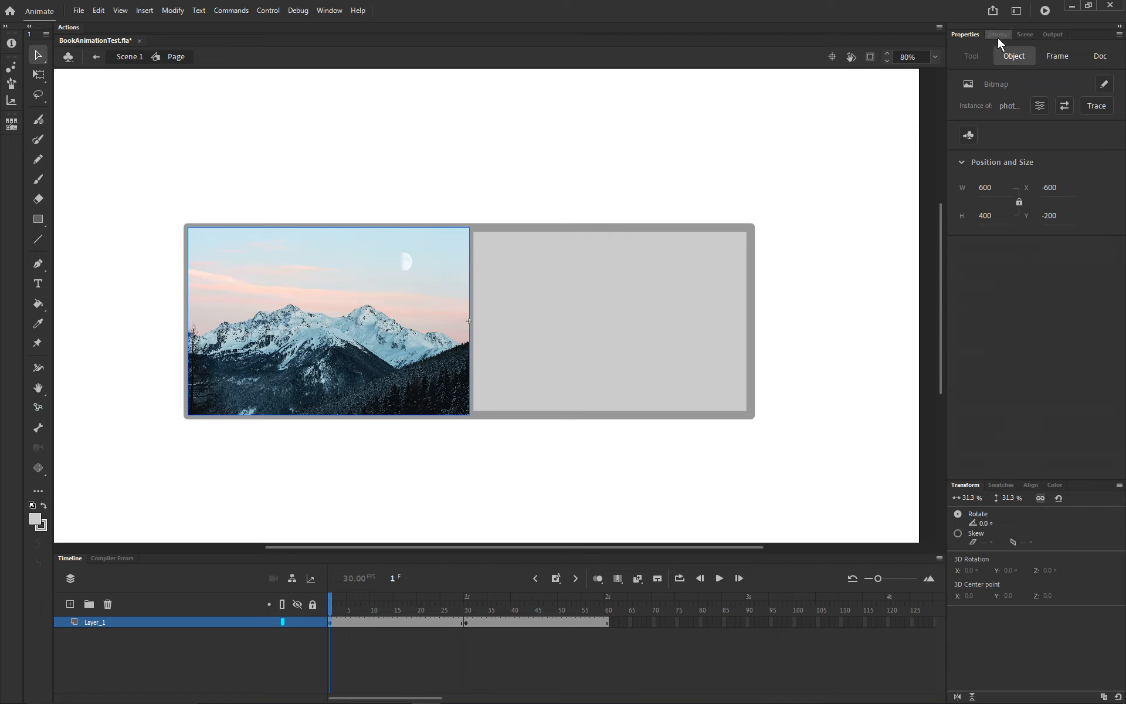
left_click(998, 36)
left_click(997, 189)
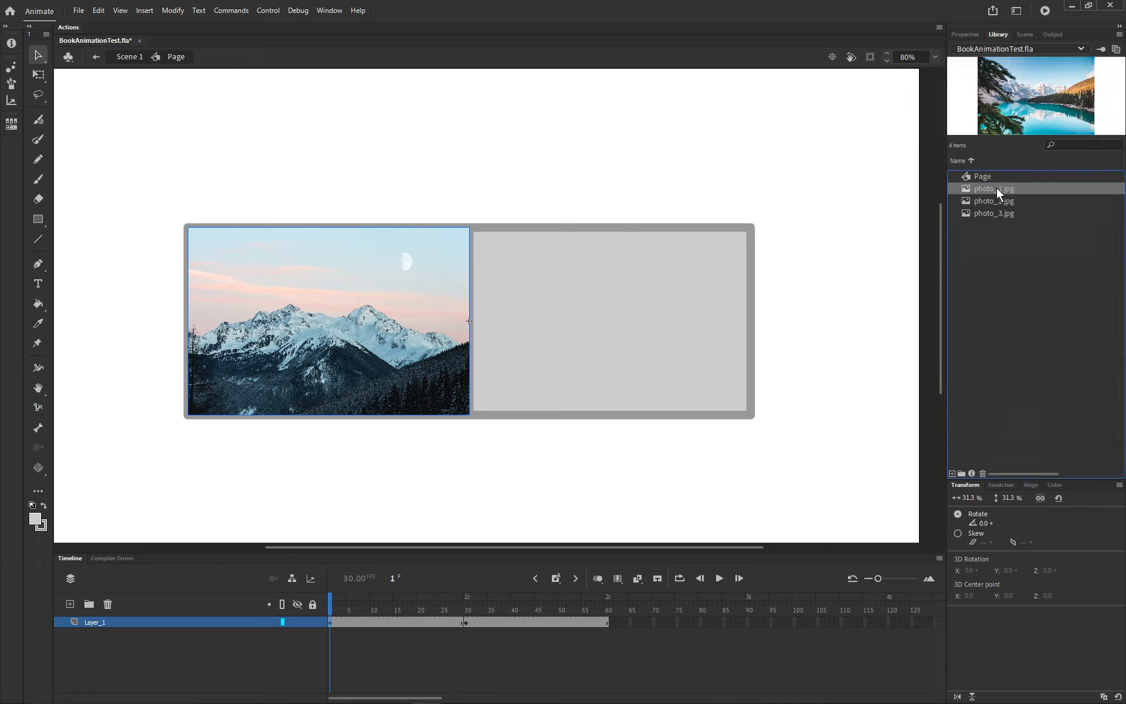
Step: Inspect the bitmap properties of photo_2.jpg in the library, including smoothing and compression, and close them without changes
double_click(989, 200)
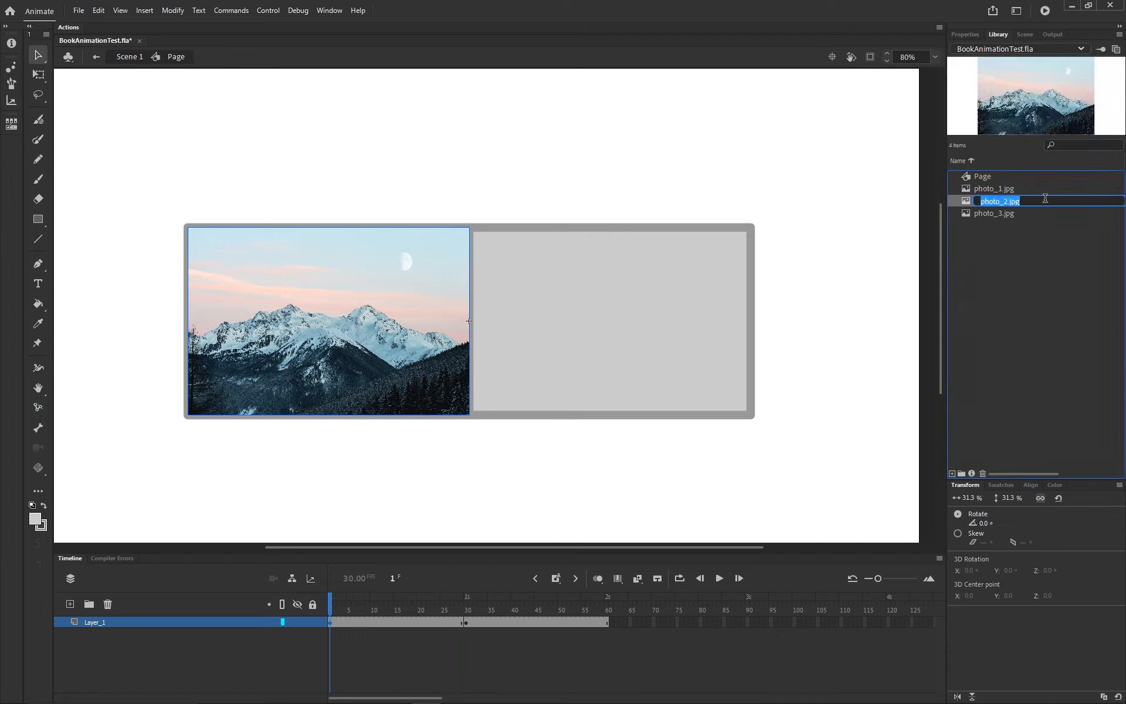
left_click(1045, 199)
left_click(1039, 214)
double_click(1028, 201)
right_click(969, 203)
left_click(1032, 383)
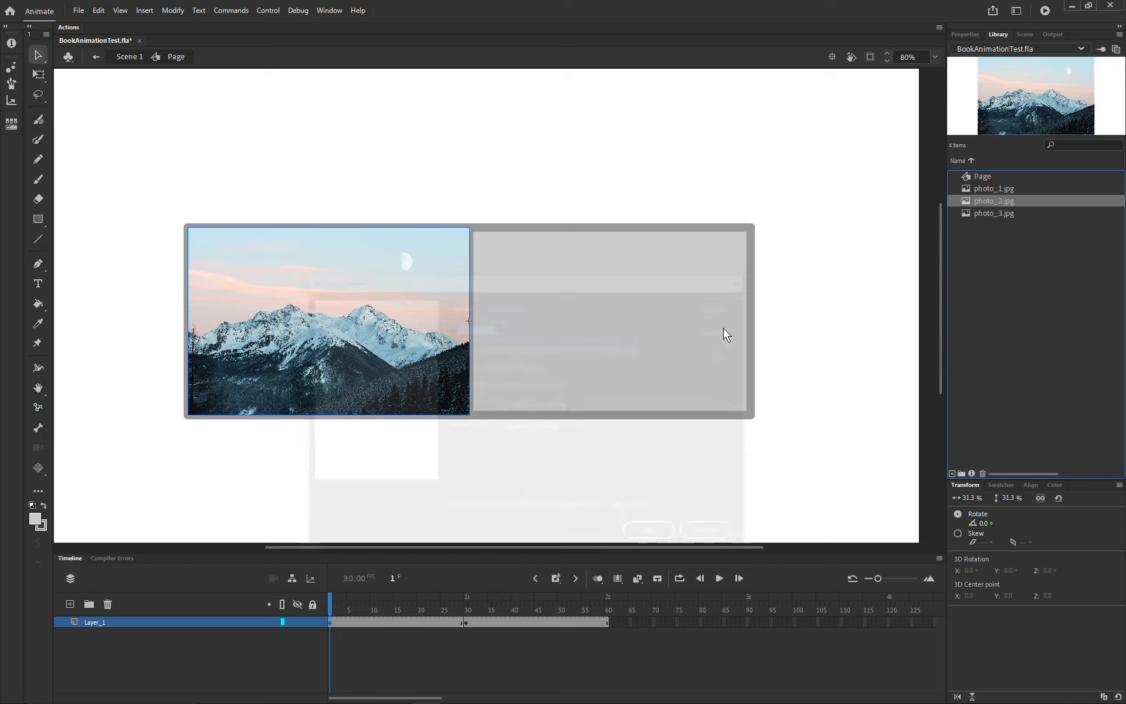
left_click_drag(590, 279, 606, 159)
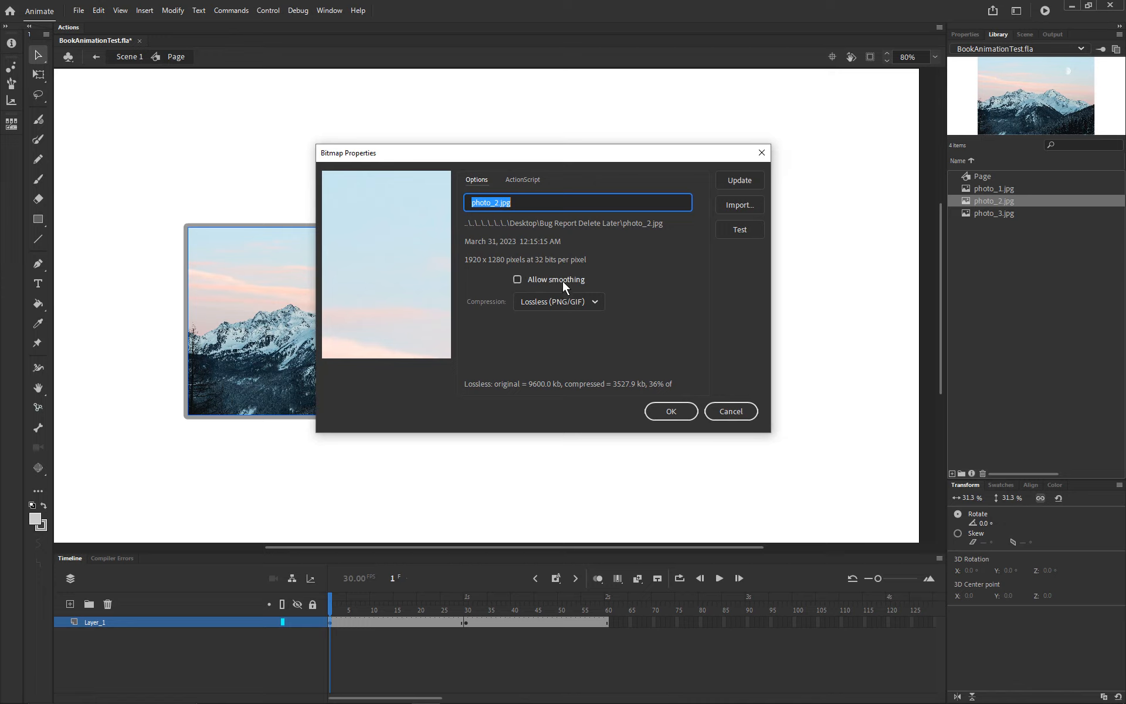
left_click(729, 407)
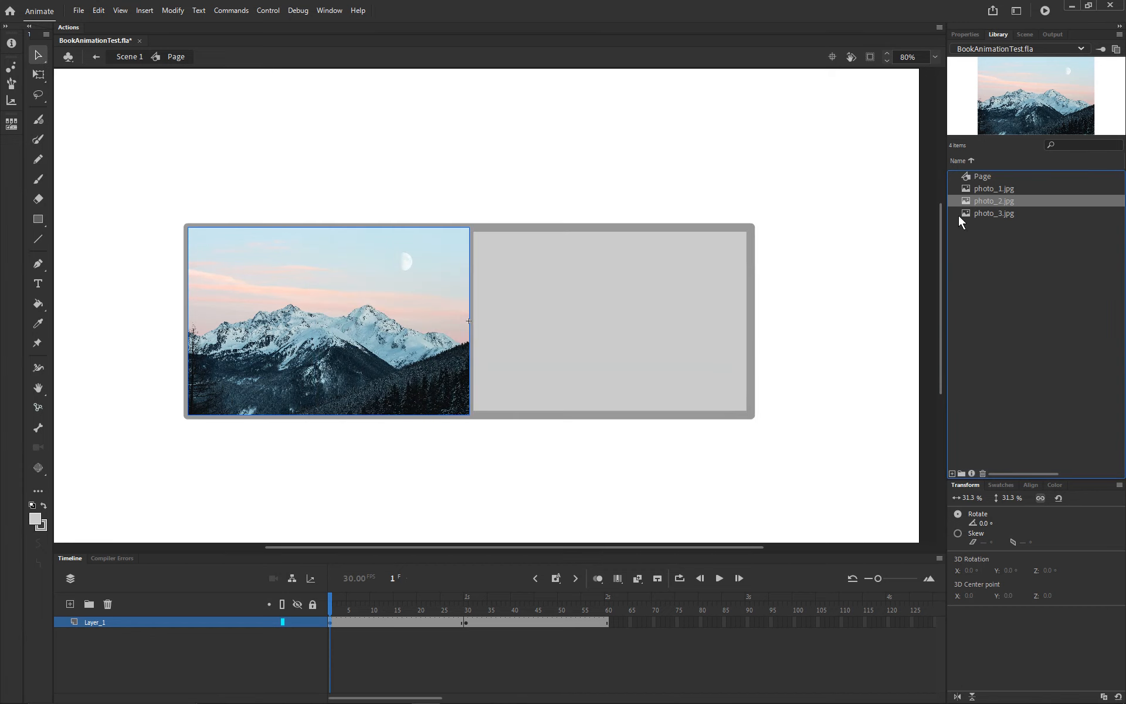
Step: Check the smoothing and compression settings in the bitmap properties of photo_3.jpg
right_click(964, 212)
left_click(1005, 392)
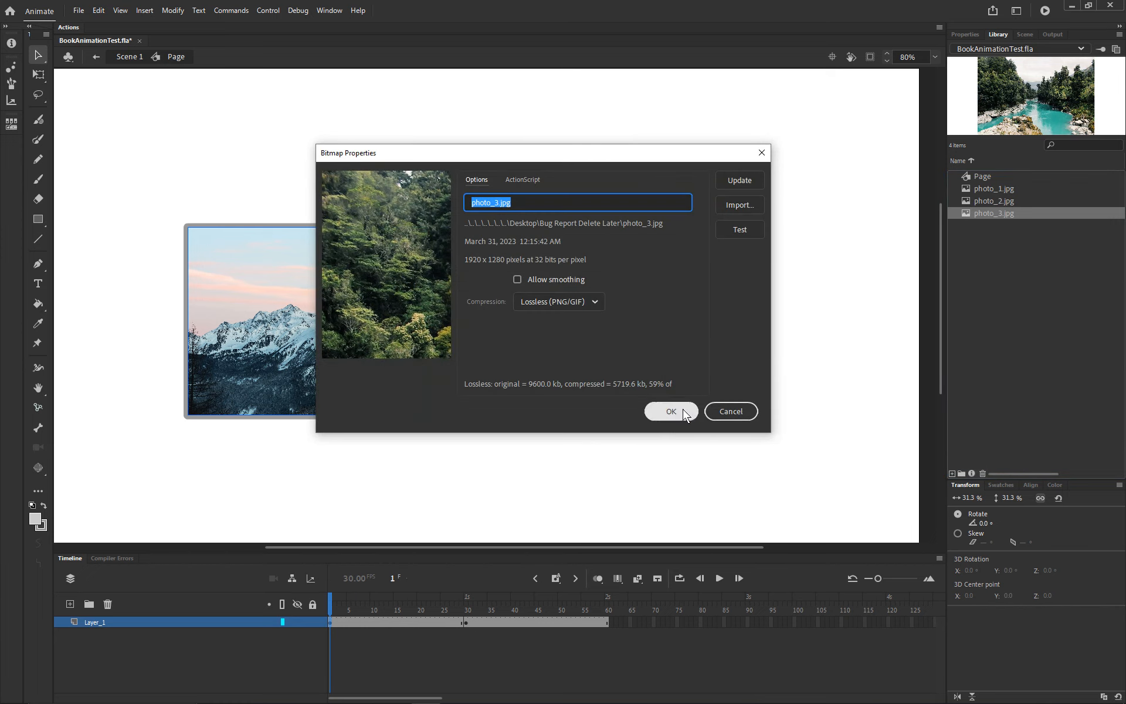
left_click(680, 410)
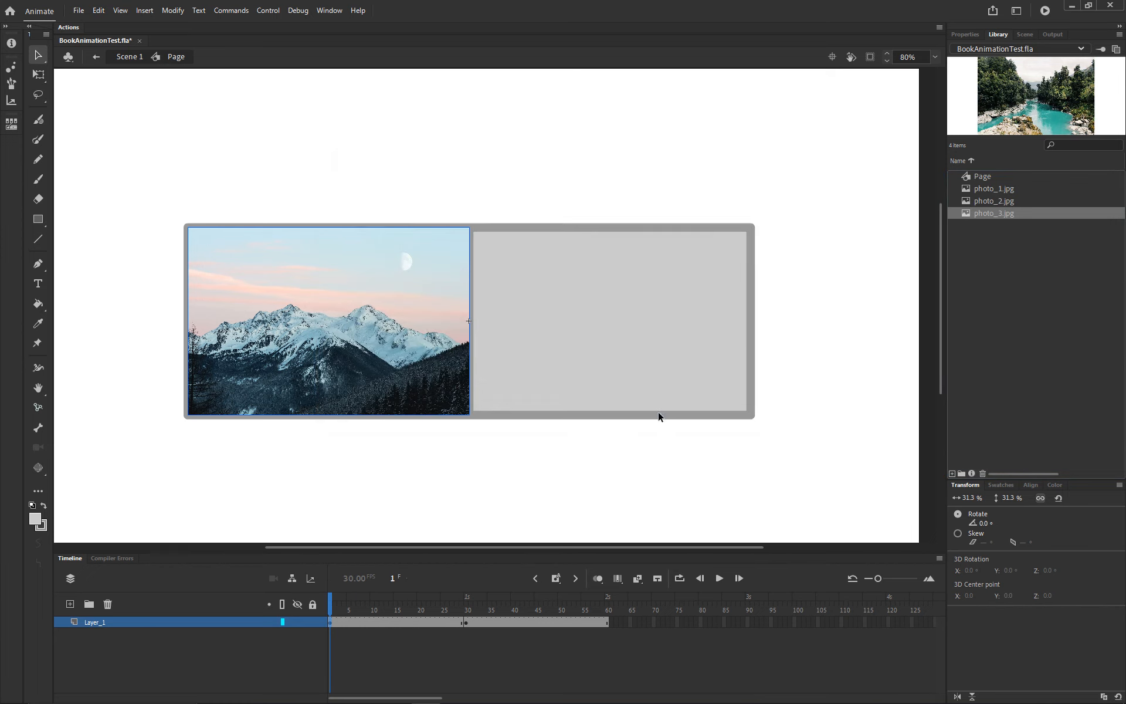
Step: Return to Scene 1, add a keyframe at frame 60 of the Page layer, and skew the page vertically by 180°
left_click(131, 60)
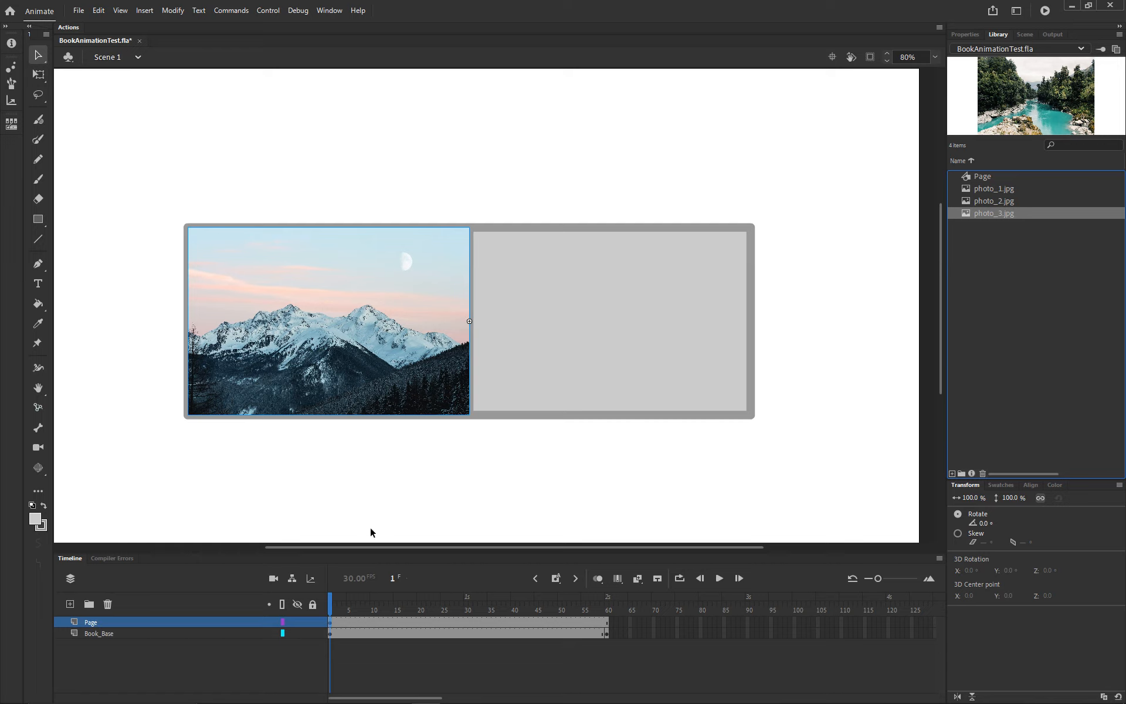
left_click(606, 621)
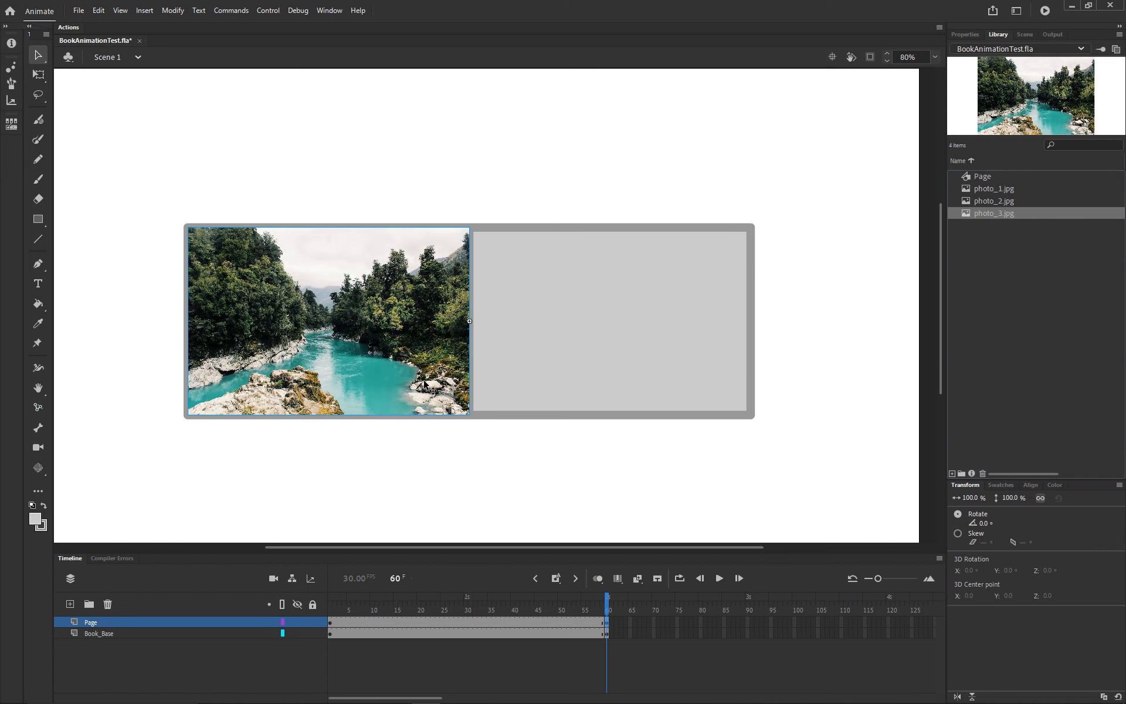
left_click(959, 533)
left_click(1022, 542)
type("180")
key("Return")
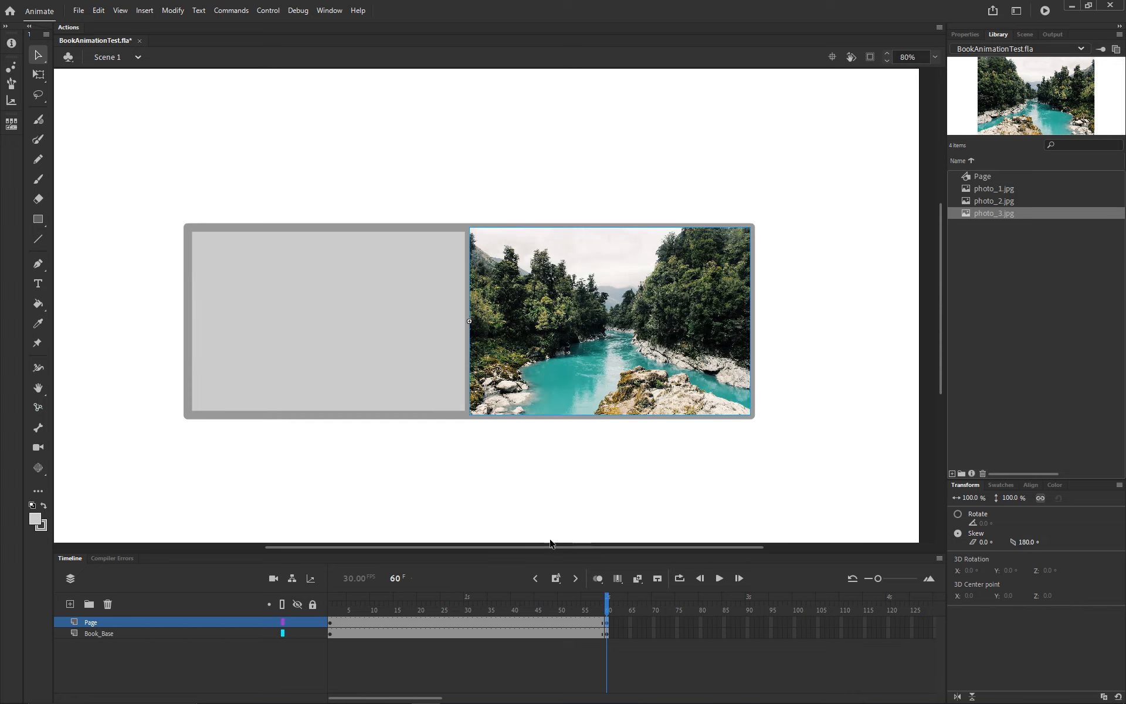
Step: Create a classic tween between the Page layer's two keyframes and play the page turn from frame 1
left_click(344, 623)
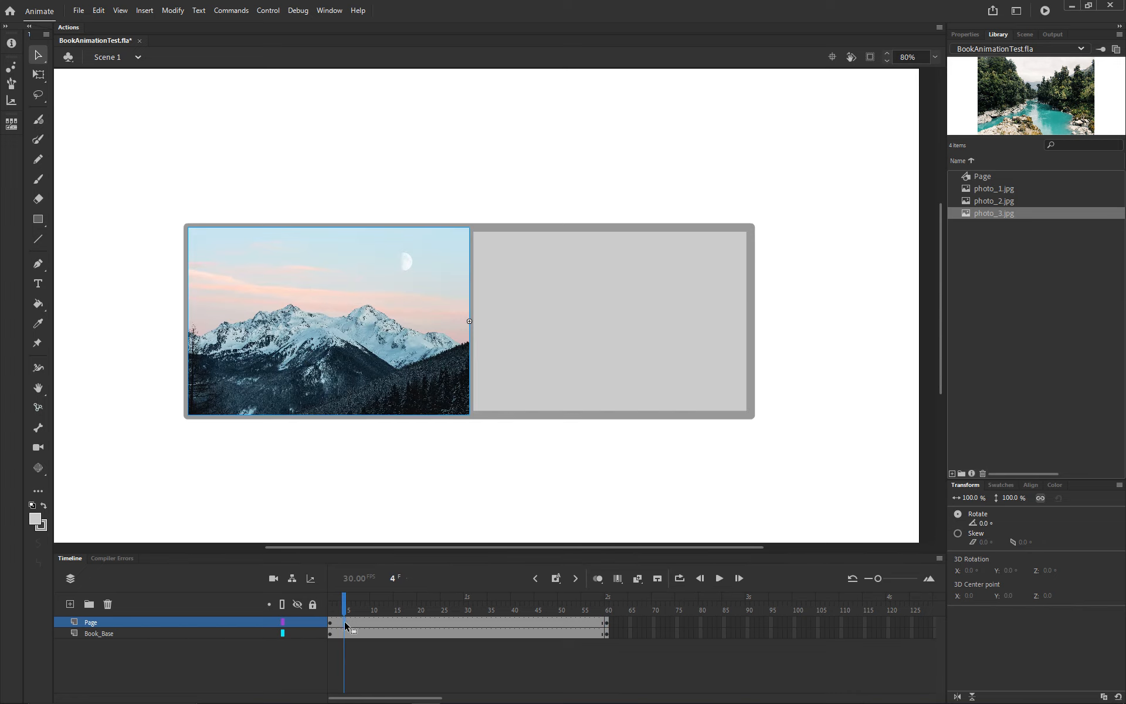
key("alt+shift+q")
left_click_drag(344, 606, 329, 605)
key("Return")
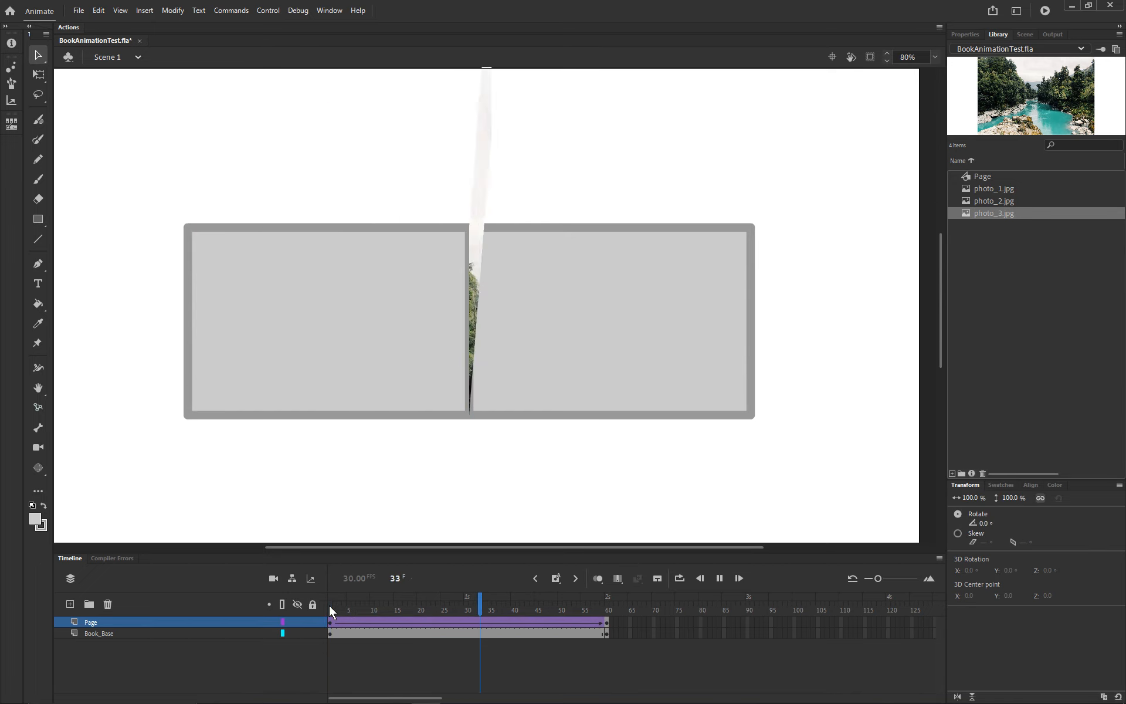
key("Return")
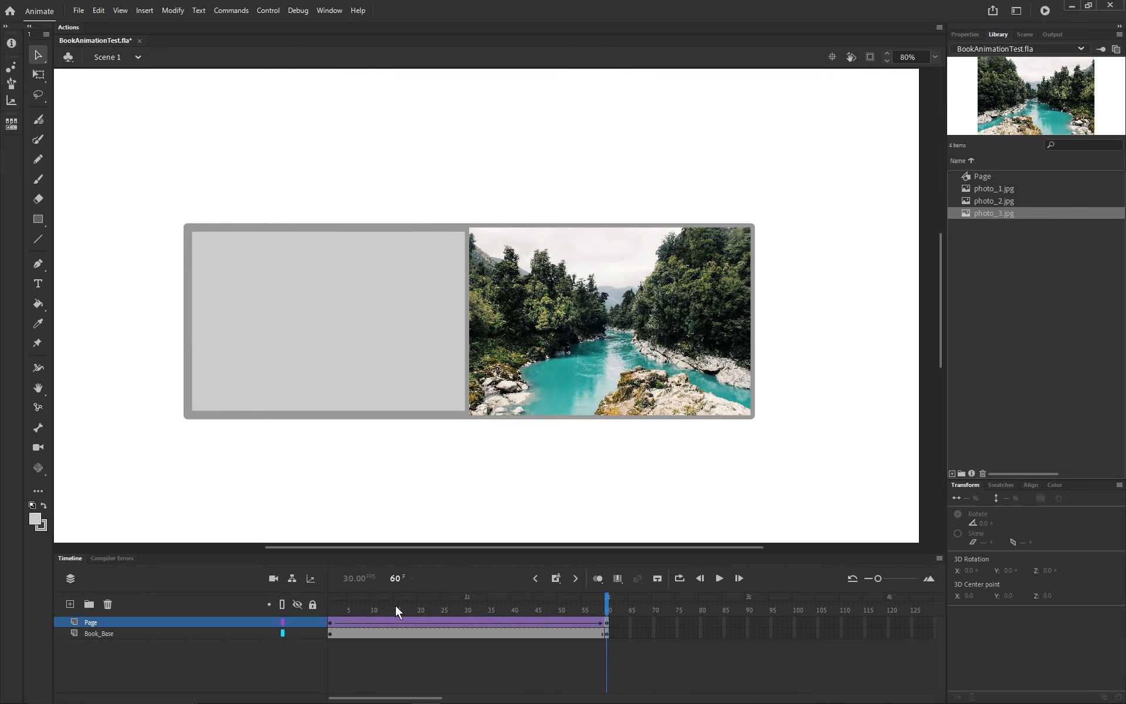
Step: Step frame by frame between about frames 20 and 29 to examine how the skewed mountain photo is drawn
left_click(442, 606)
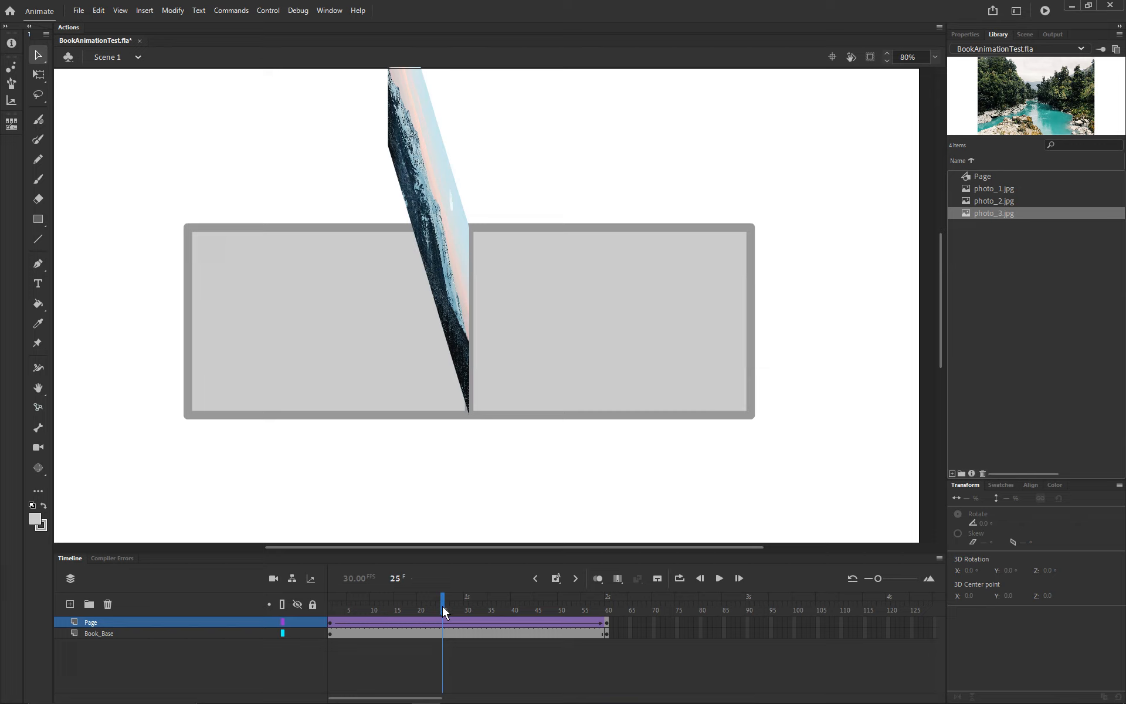
key("comma")
key("period")
key("period")
key("period")
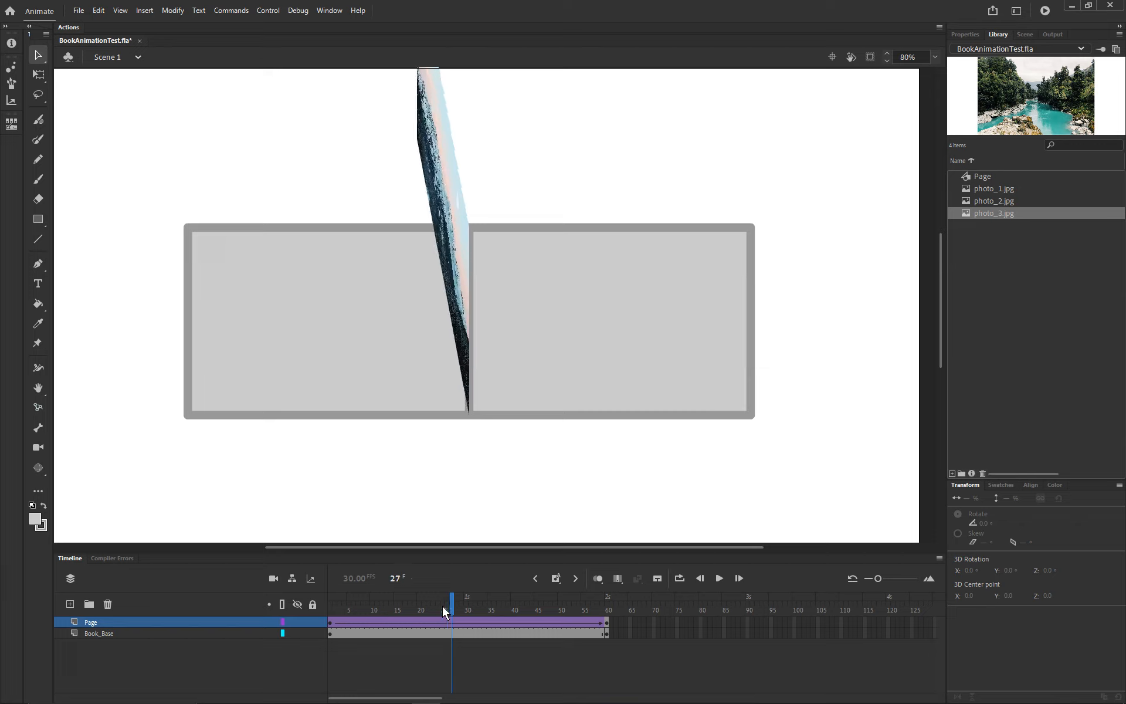
key("period")
key("period")
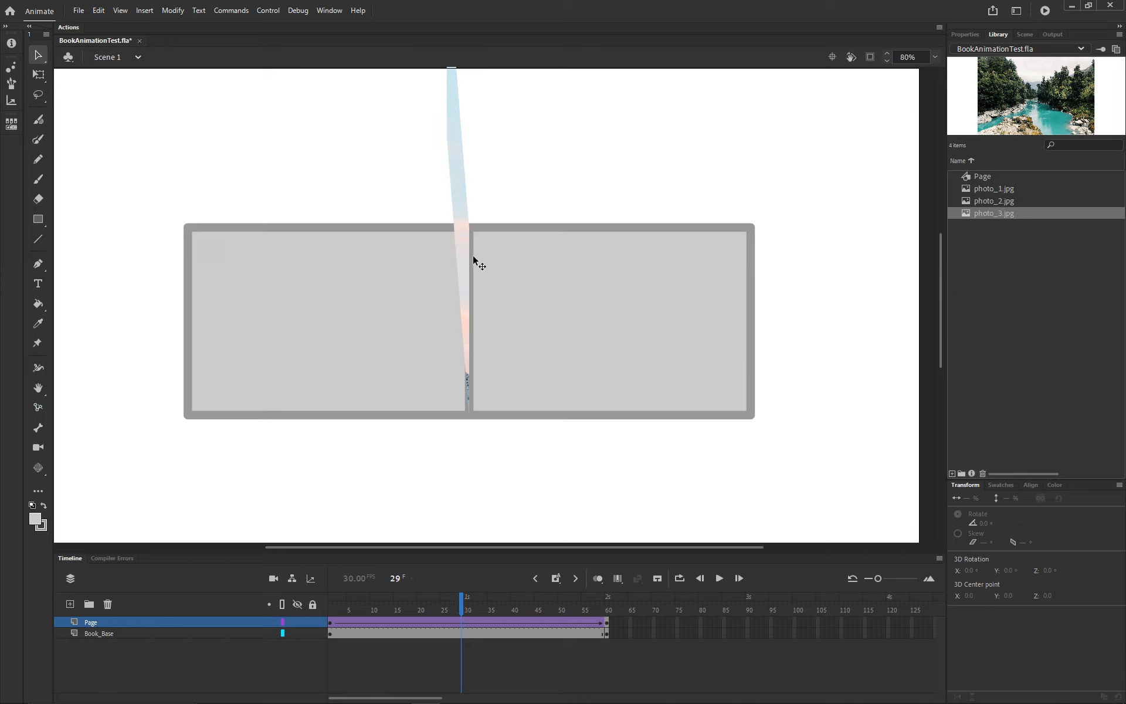
key("comma")
key("comma")
key("comma")
key("comma")
key("comma")
key("comma")
key("comma")
key("comma")
key("comma")
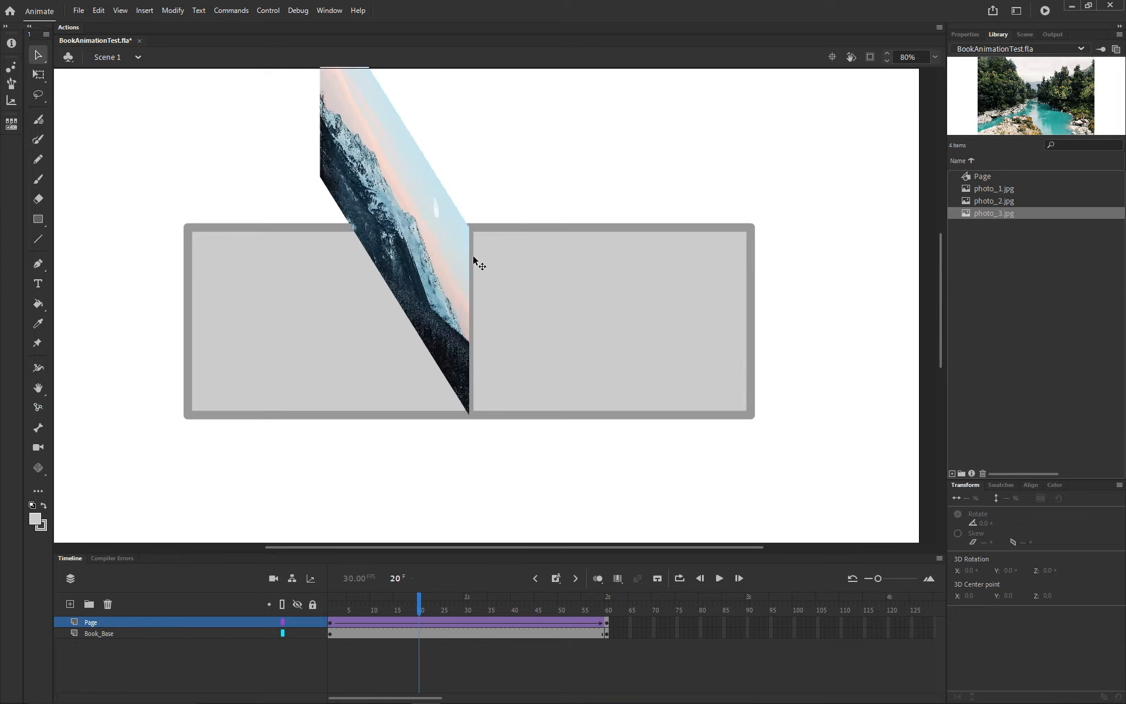
key("period")
key("period")
key("period")
key("period")
key("period")
key("period")
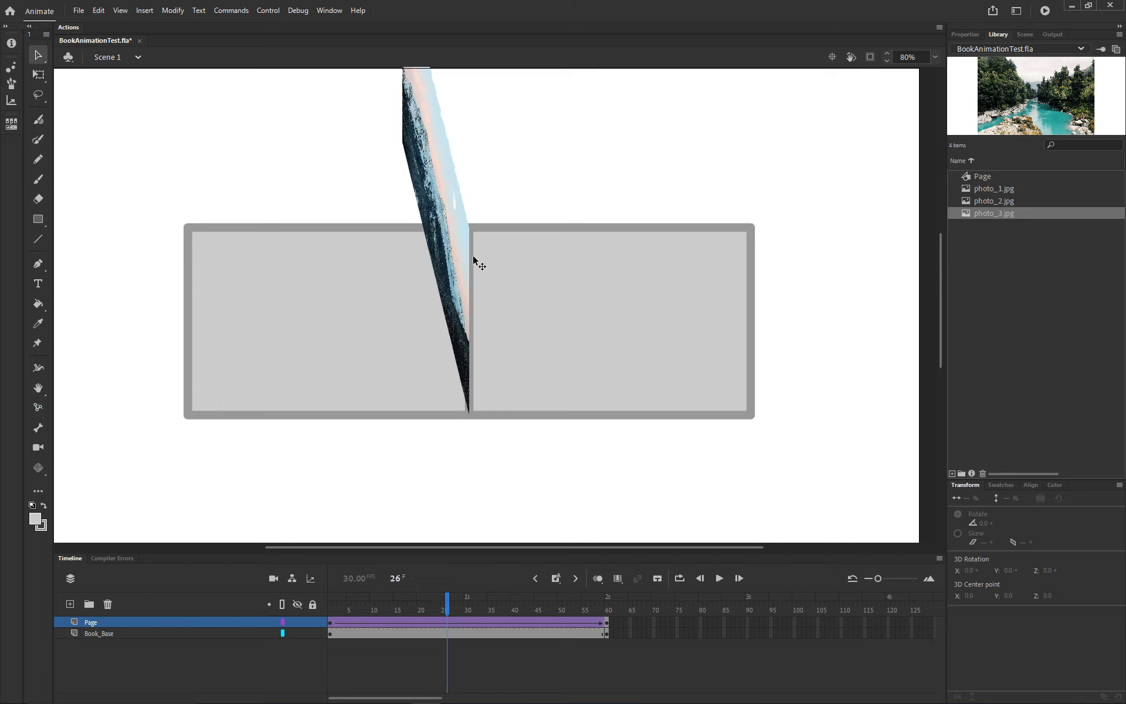
key("period")
key("period")
key("period")
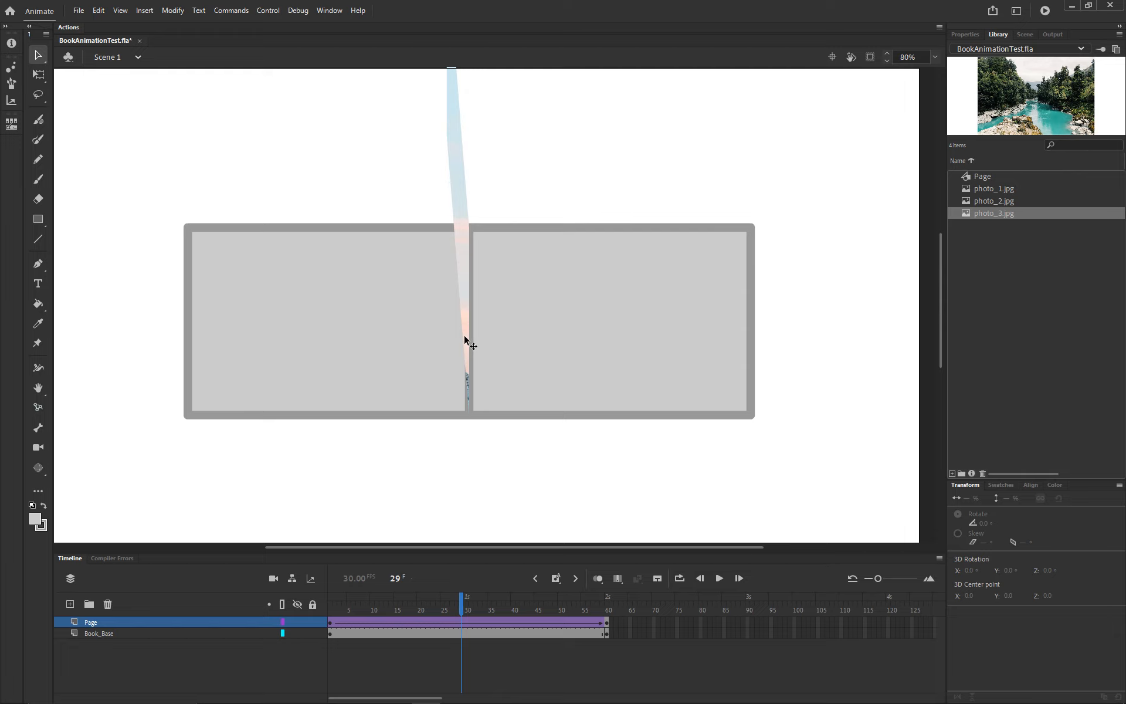
Step: Step back and forth between about frames 29 and 39 to examine how the skewed river photo is drawn
key("period")
key("period")
key("period")
key("period")
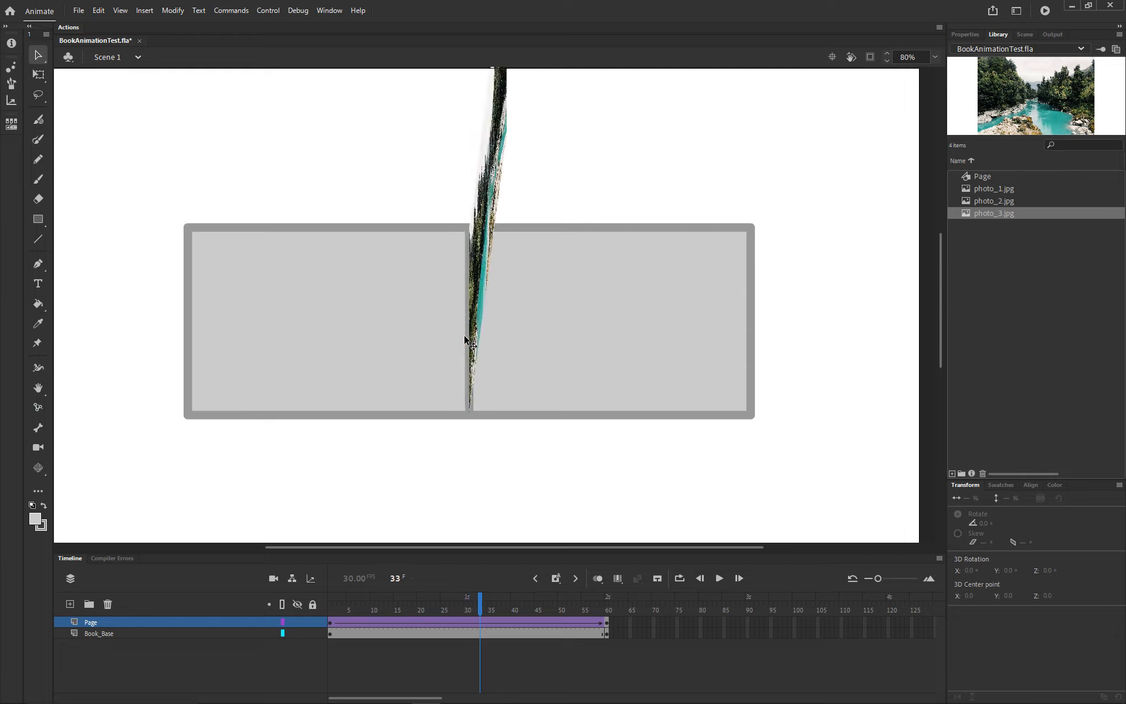
key("comma")
key("comma")
key("comma")
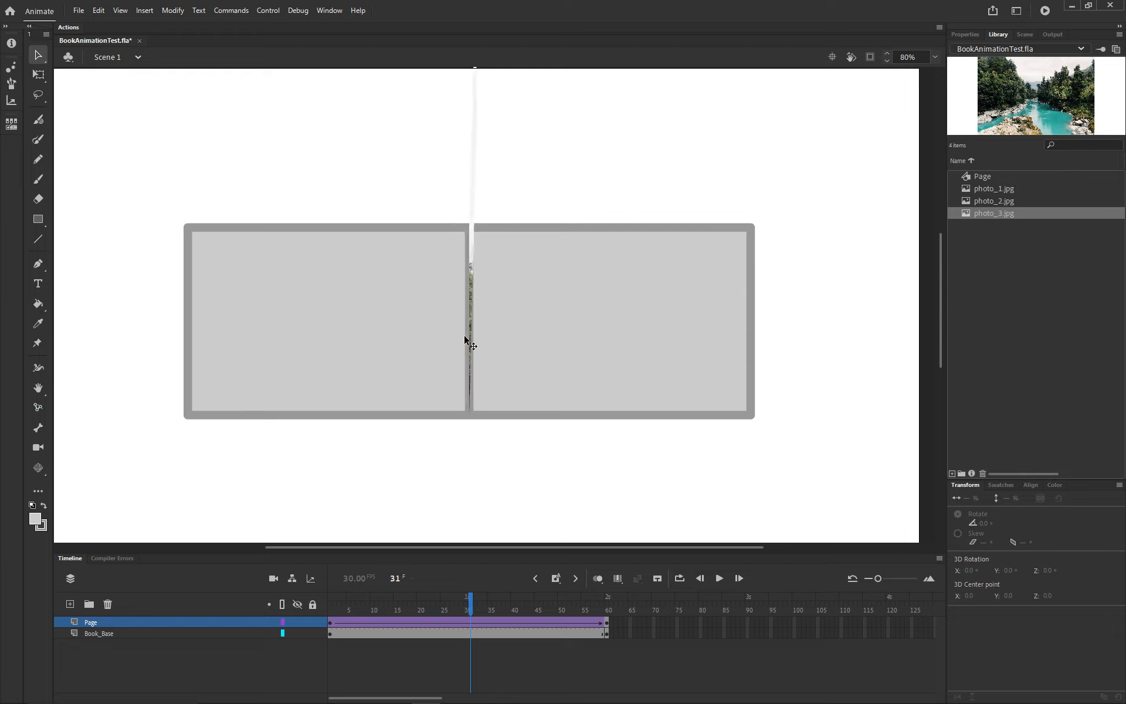
key("period")
key("period")
key("period")
key("comma")
key("comma")
key("period")
key("period")
key("comma")
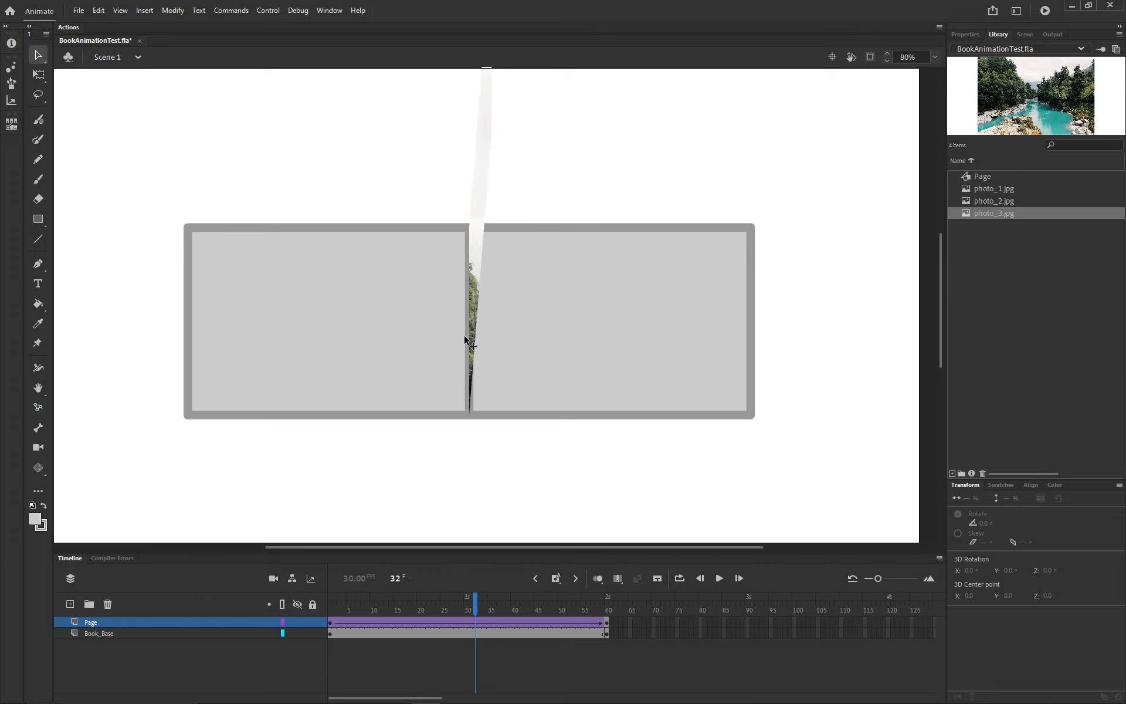
key("comma")
key("comma")
key("period")
key("period")
key("period")
key("period")
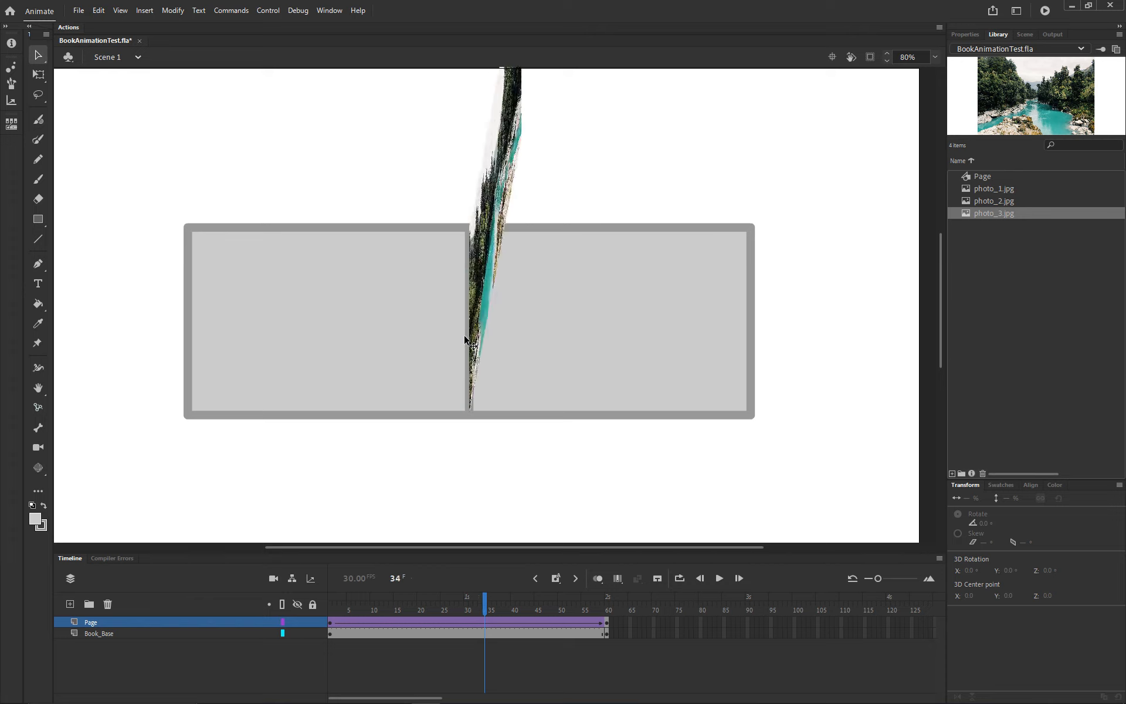
key("period")
key("period")
key("period")
key("period")
key("period")
key("period")
key("period")
key("comma")
key("comma")
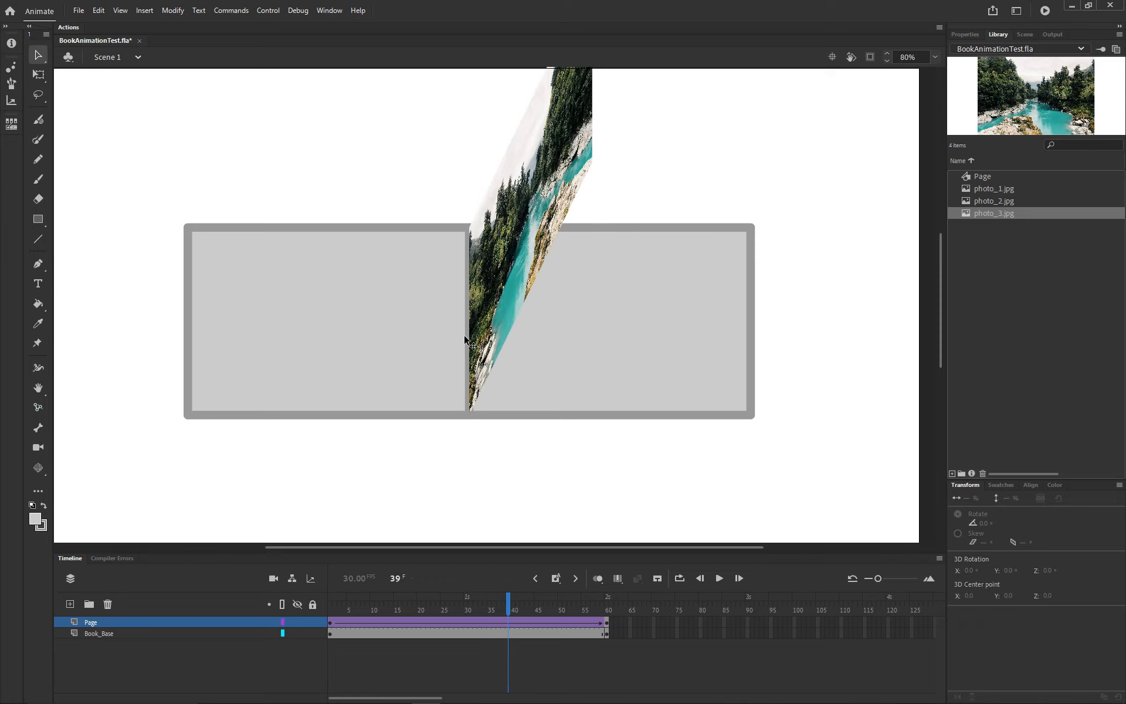
key("comma")
key("comma")
key("comma")
key("comma")
key("comma")
key("comma")
key("comma")
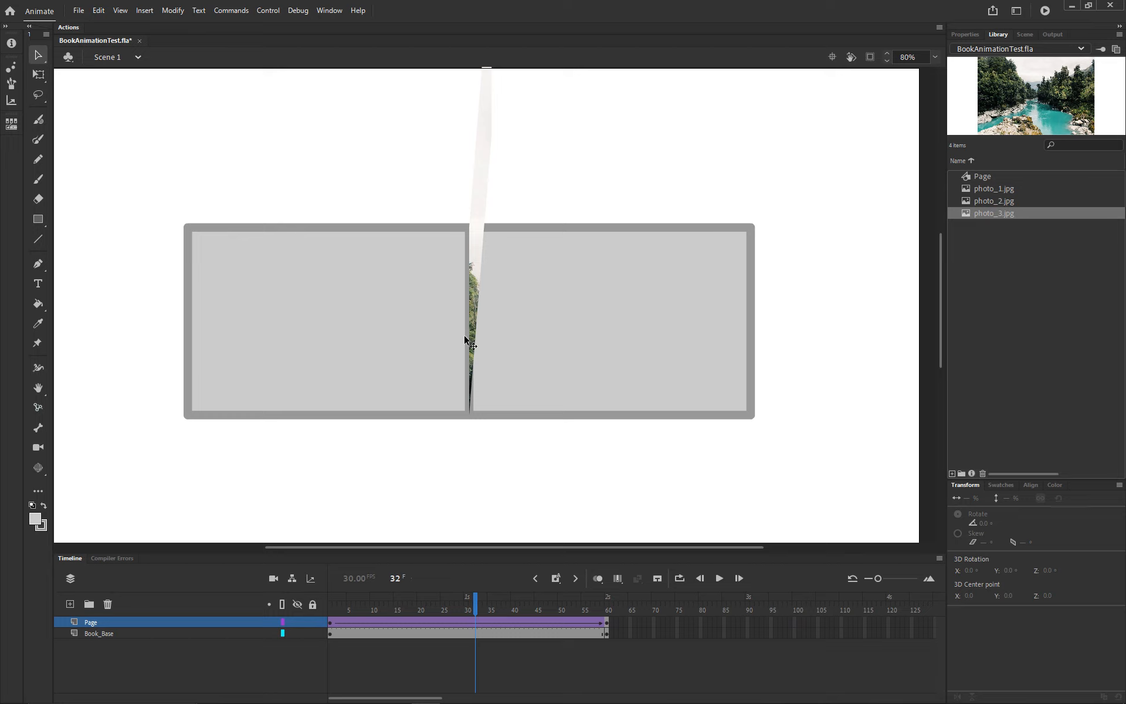
key("period")
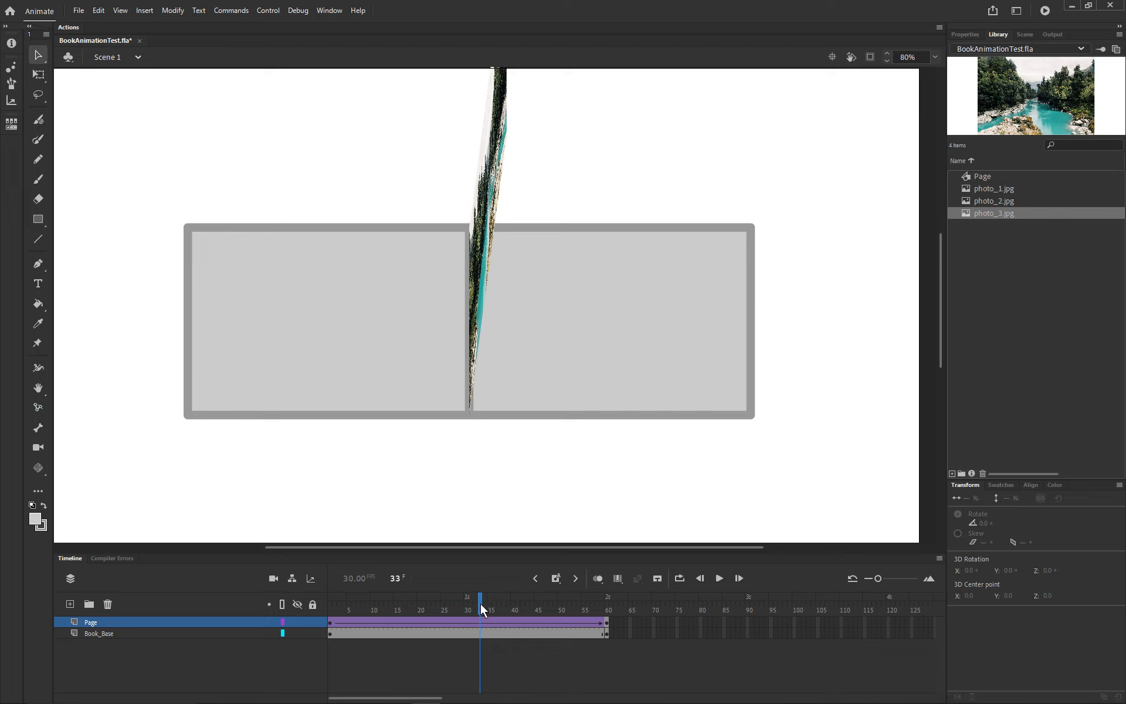
key("comma")
key("comma")
key("comma")
key("comma")
key("comma")
key("comma")
key("comma")
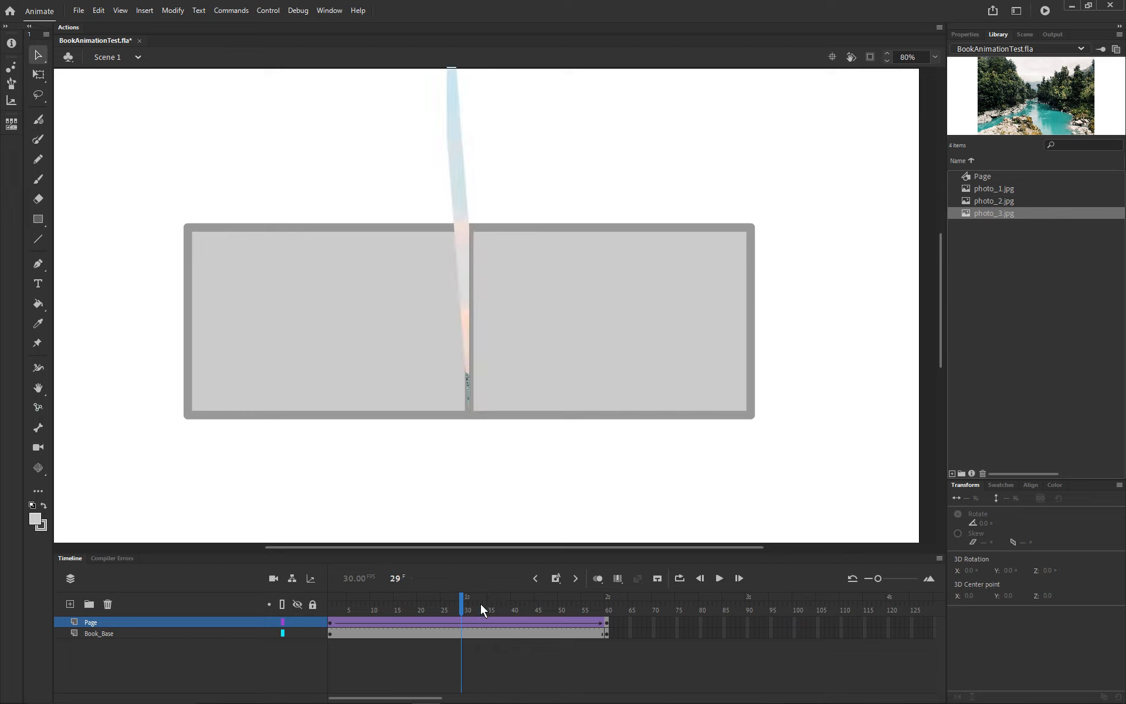
Step: Go back to frame 1, test the movie to watch the page turn, and close the preview
key("comma")
key("comma")
key("comma")
key("comma")
key("comma")
key("comma")
key("comma")
key("comma")
key("comma")
key("comma")
key("comma")
key("comma")
key("comma")
key("comma")
key("comma")
key("comma")
key("comma")
key("comma")
key("comma")
key("comma")
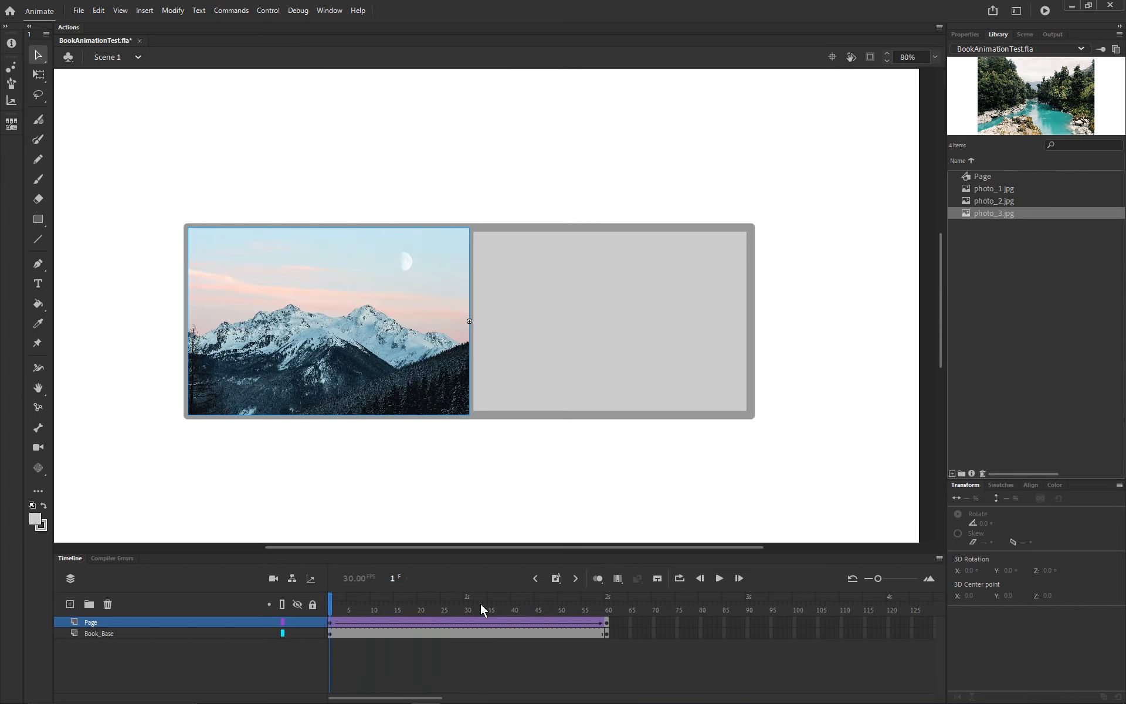
key("ctrl+Return")
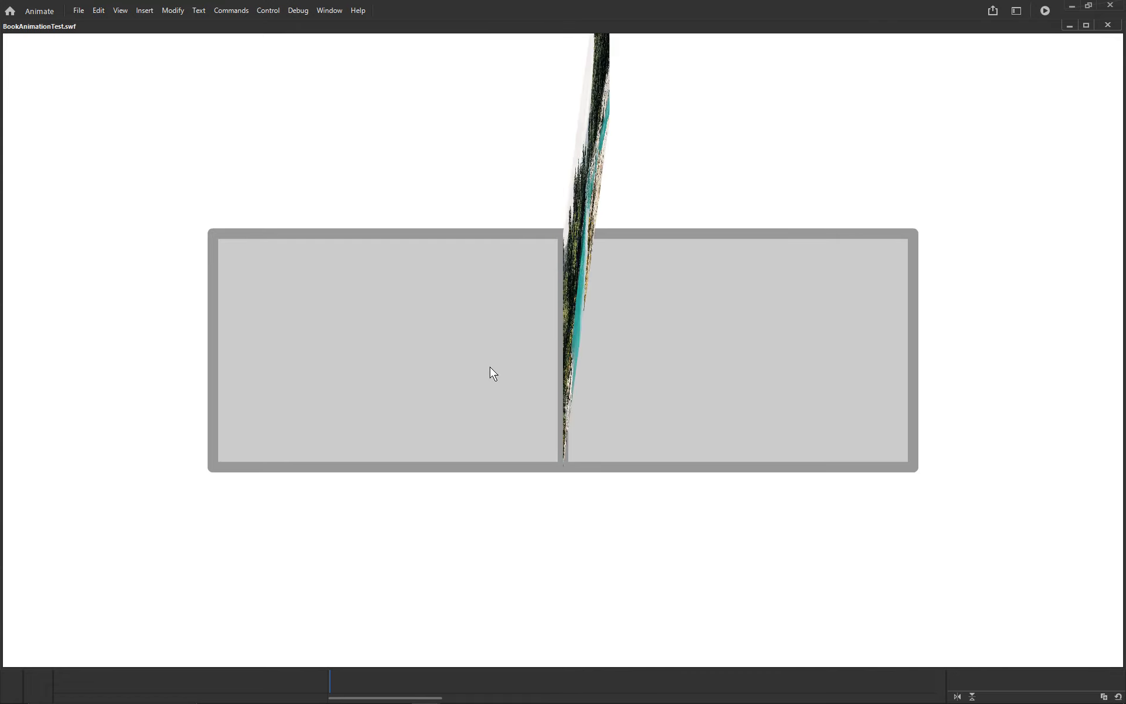
left_click(1108, 25)
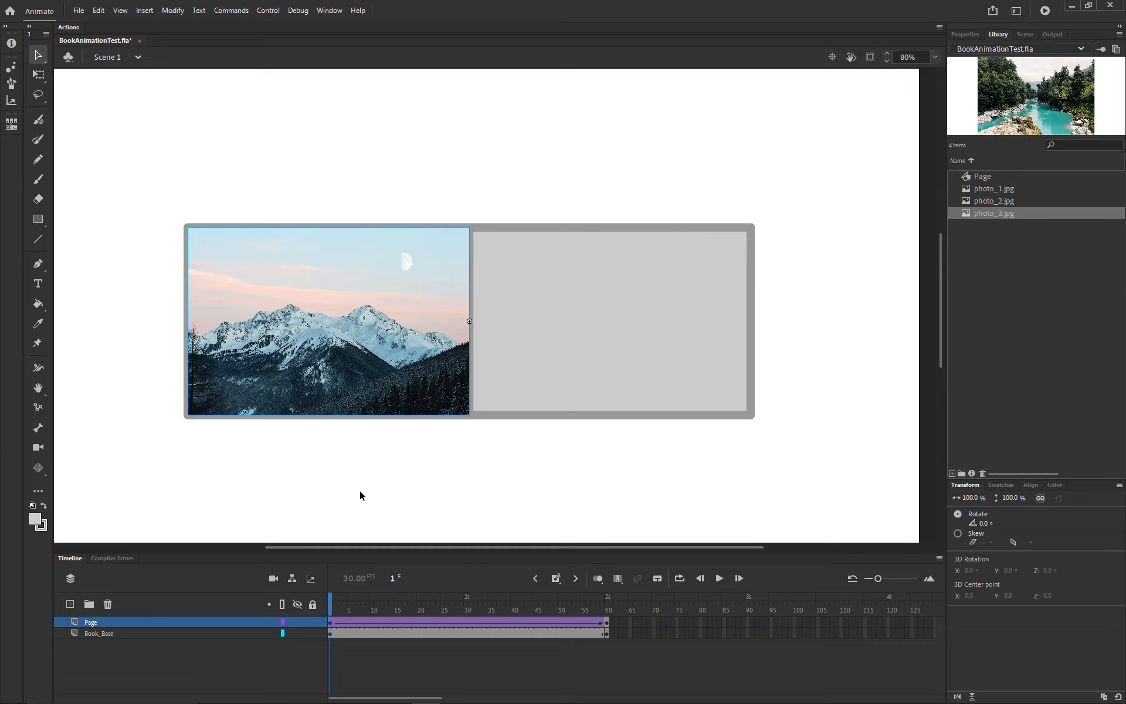
Step: Inside the Page symbol, trace the mountain photo into vector shapes with color threshold 200, minimum area 20 pixels and normal corner threshold and curve fit
double_click(371, 403)
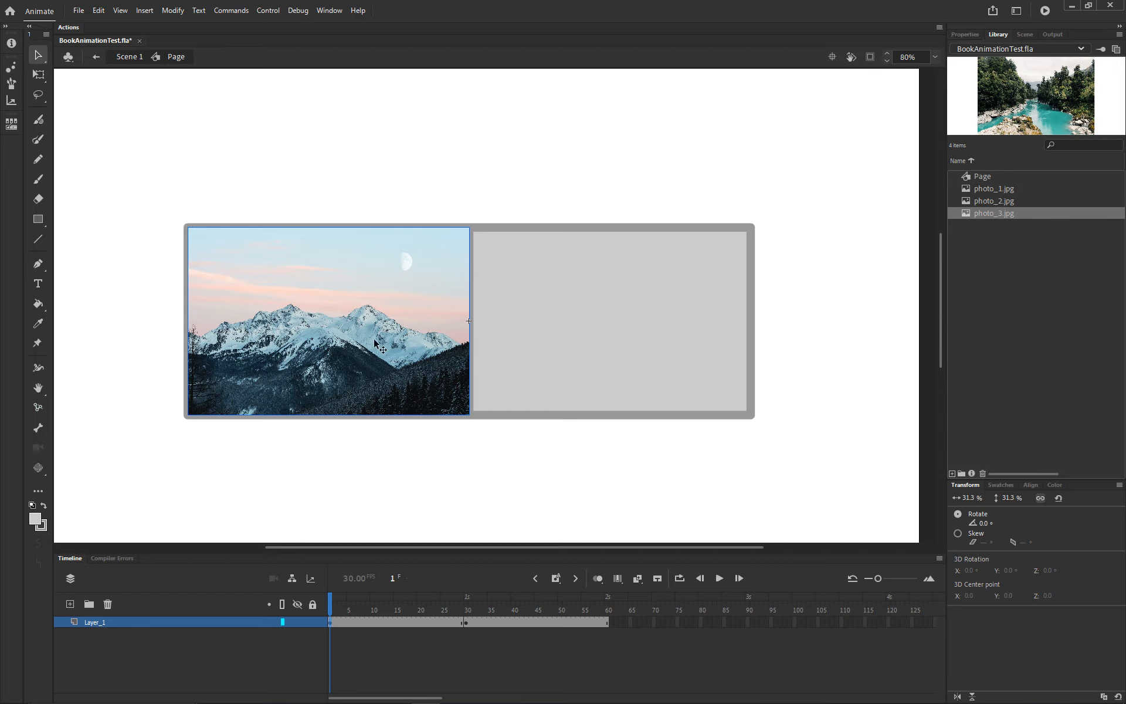
left_click(962, 36)
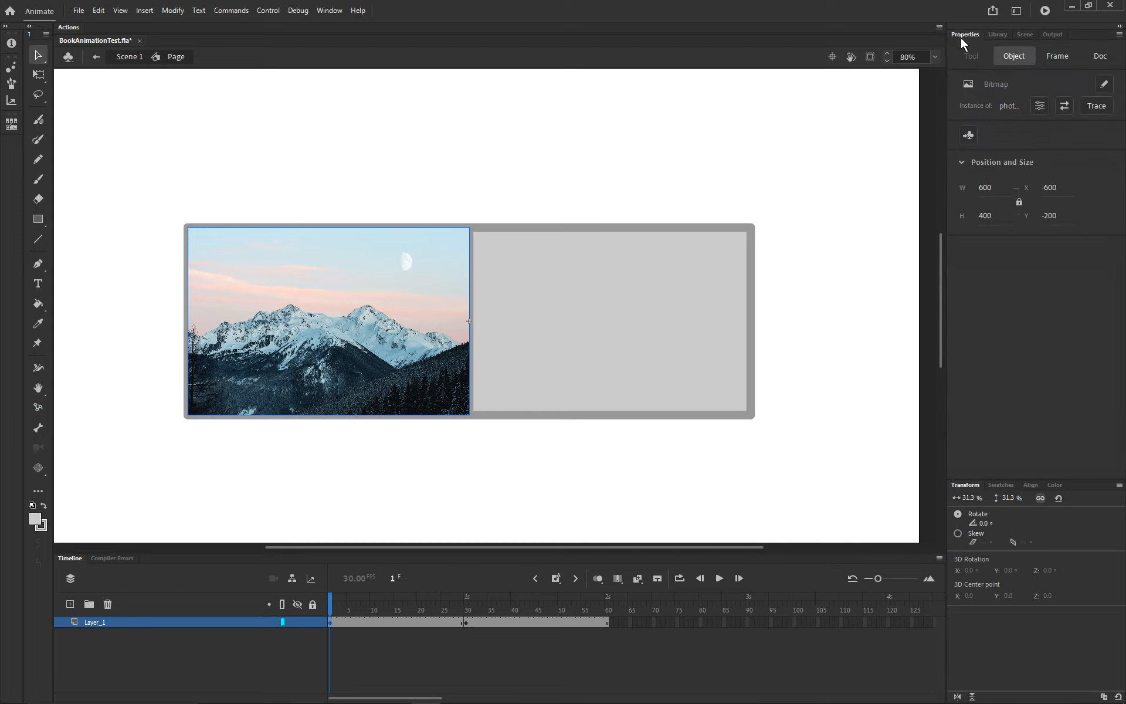
left_click(1096, 106)
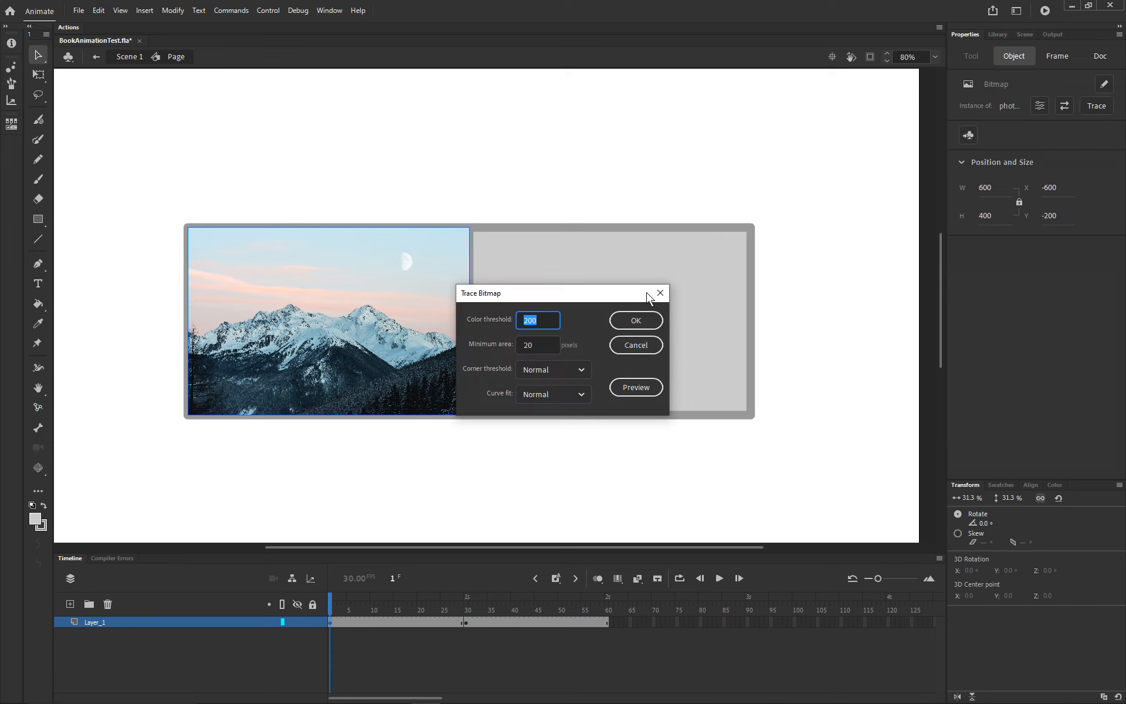
left_click(636, 320)
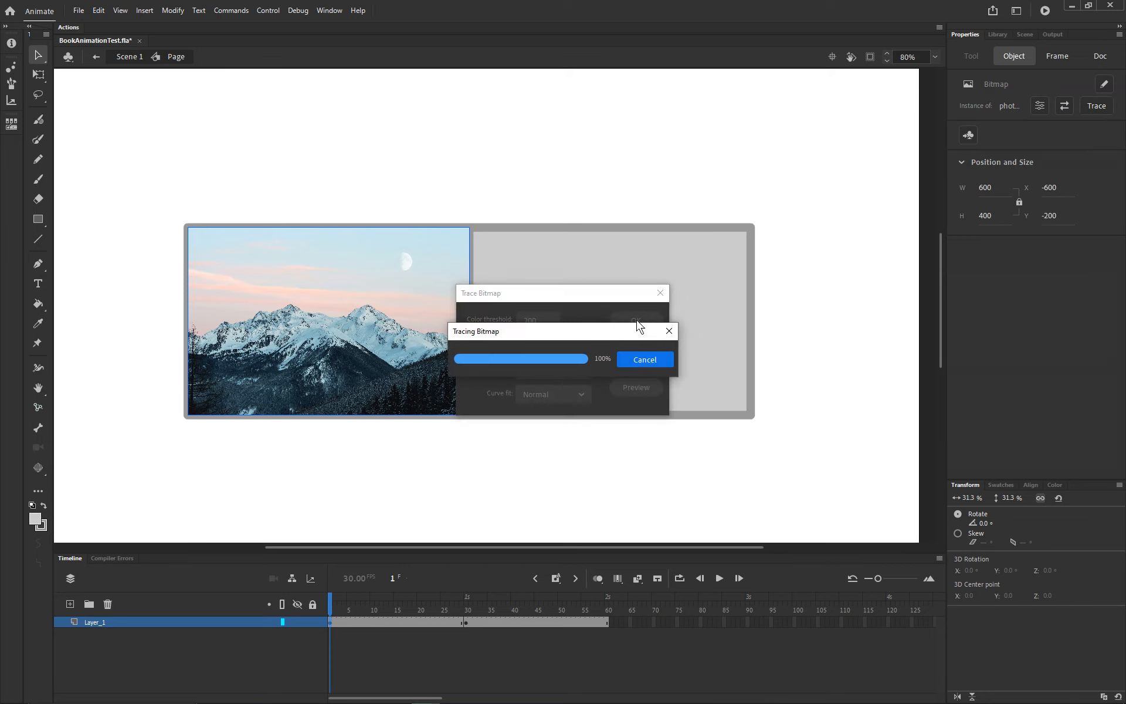
Step: Trace the river photo at frame 30 with color threshold 200, minimum area 20 pixels and normal corners and curves, and return to Scene 1
left_click(465, 623)
left_click(410, 372)
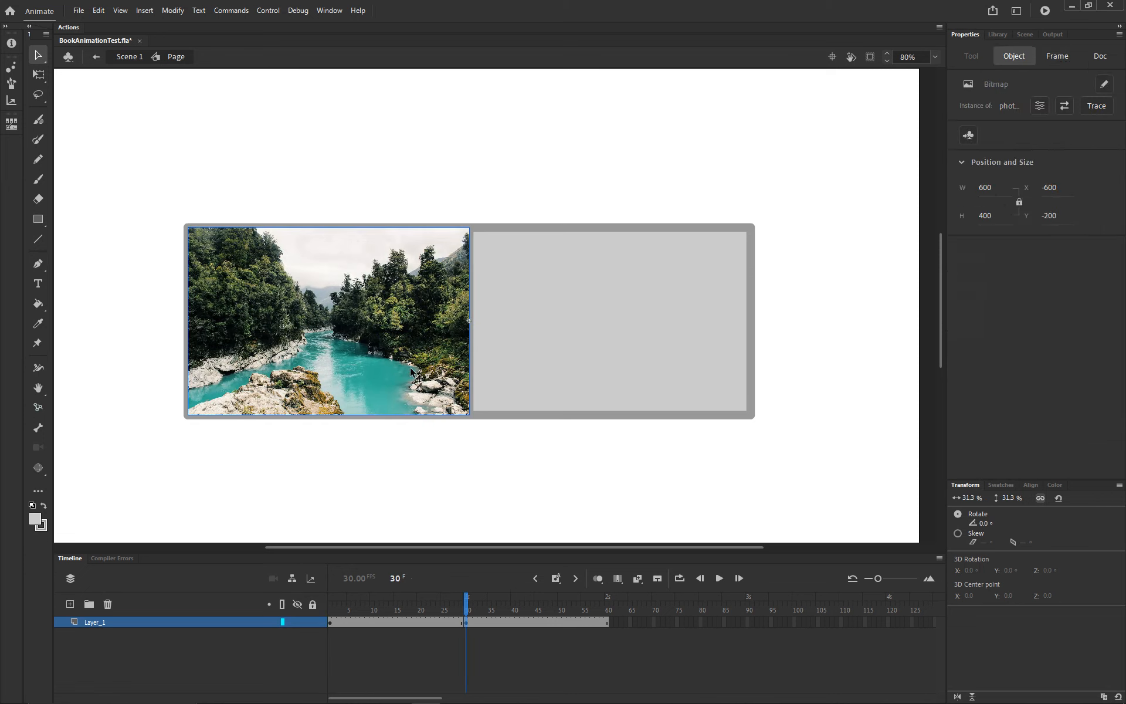
left_click(1096, 106)
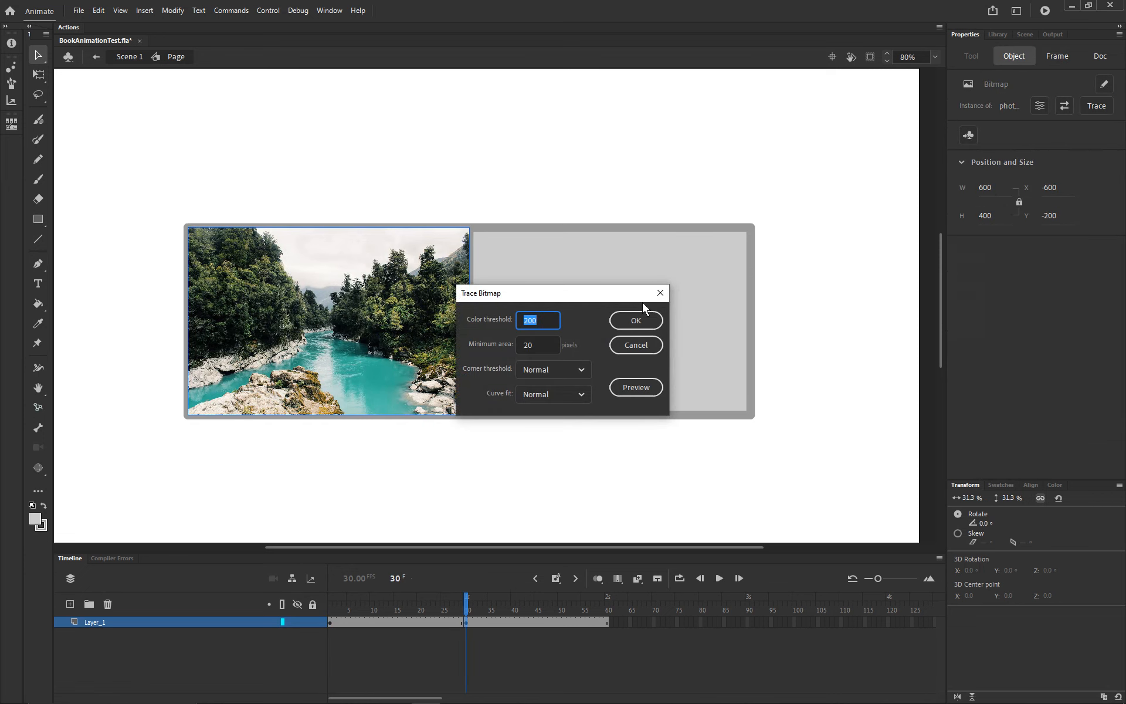
left_click(631, 322)
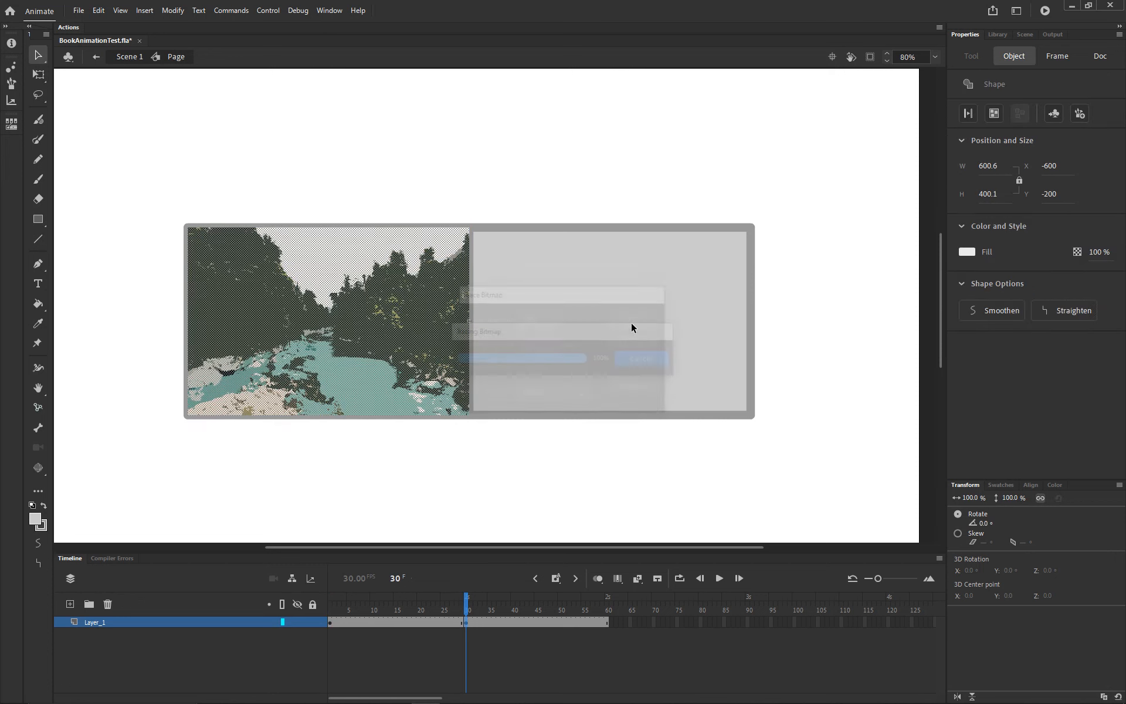
left_click(132, 58)
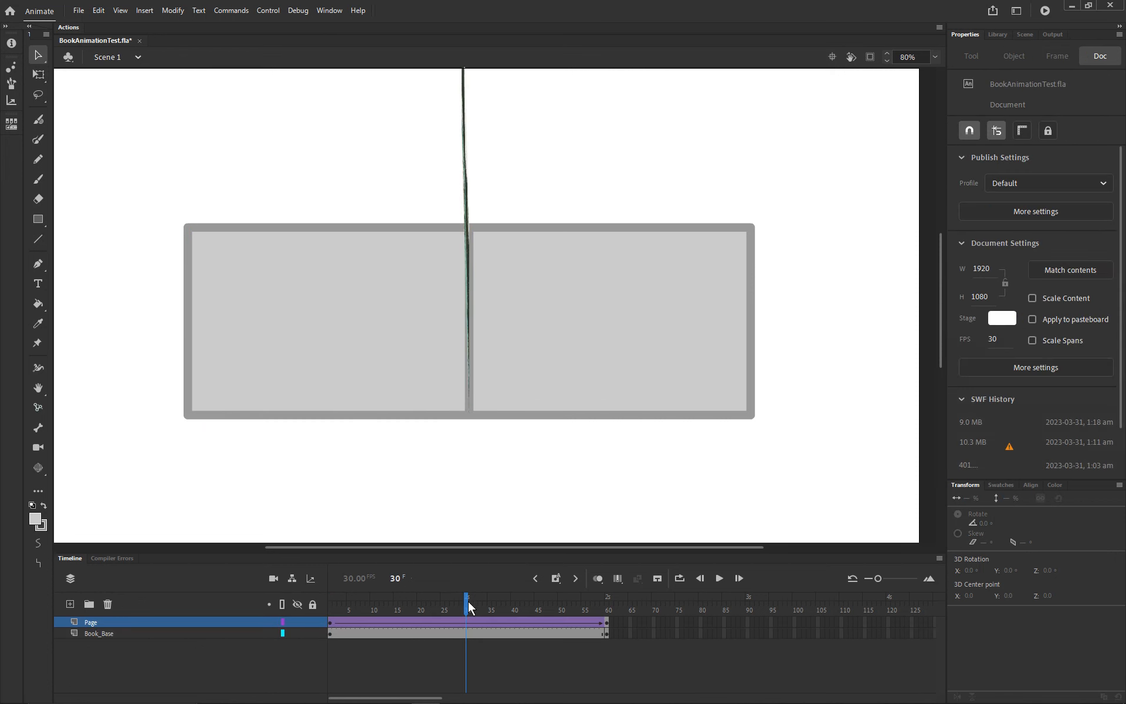
Step: Play the page turn from frame 1 several times to examine how the traced photos are drawn while skewing
left_click_drag(468, 601, 330, 600)
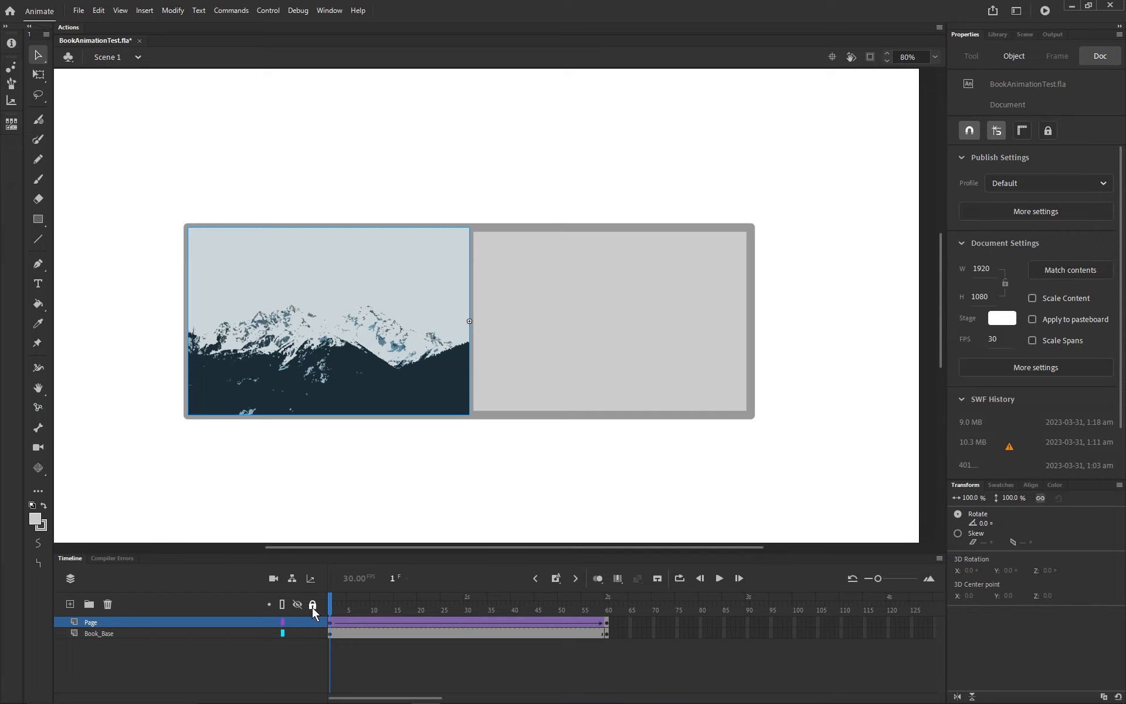
key("Return")
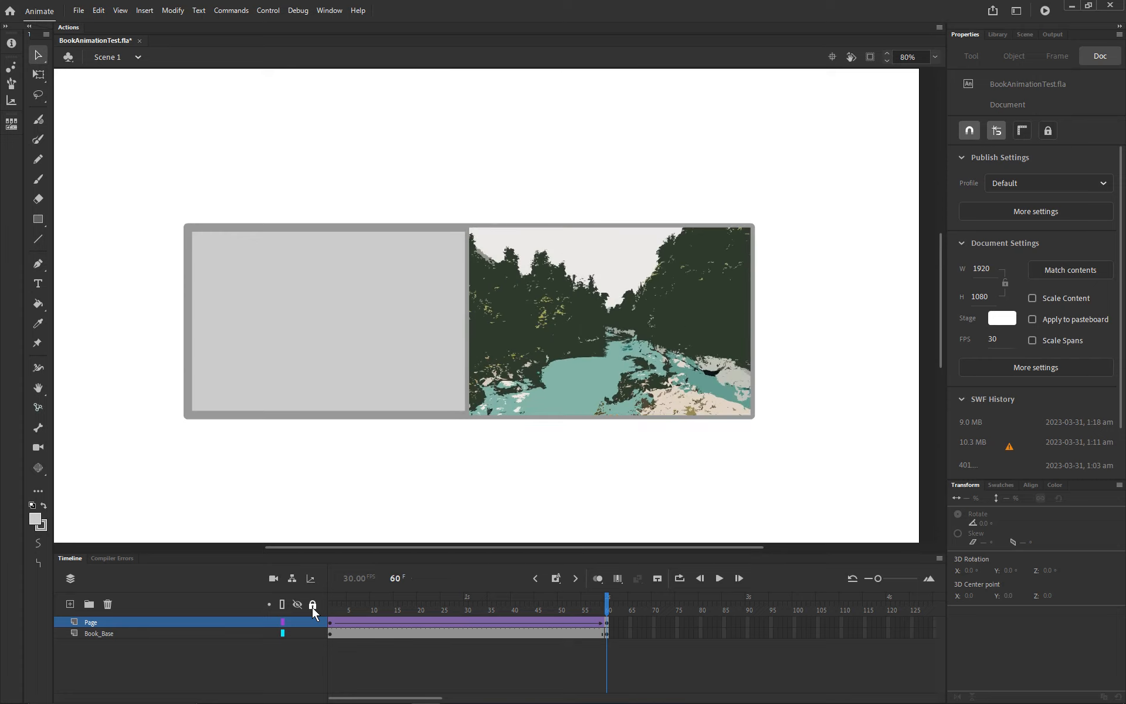
key("Return")
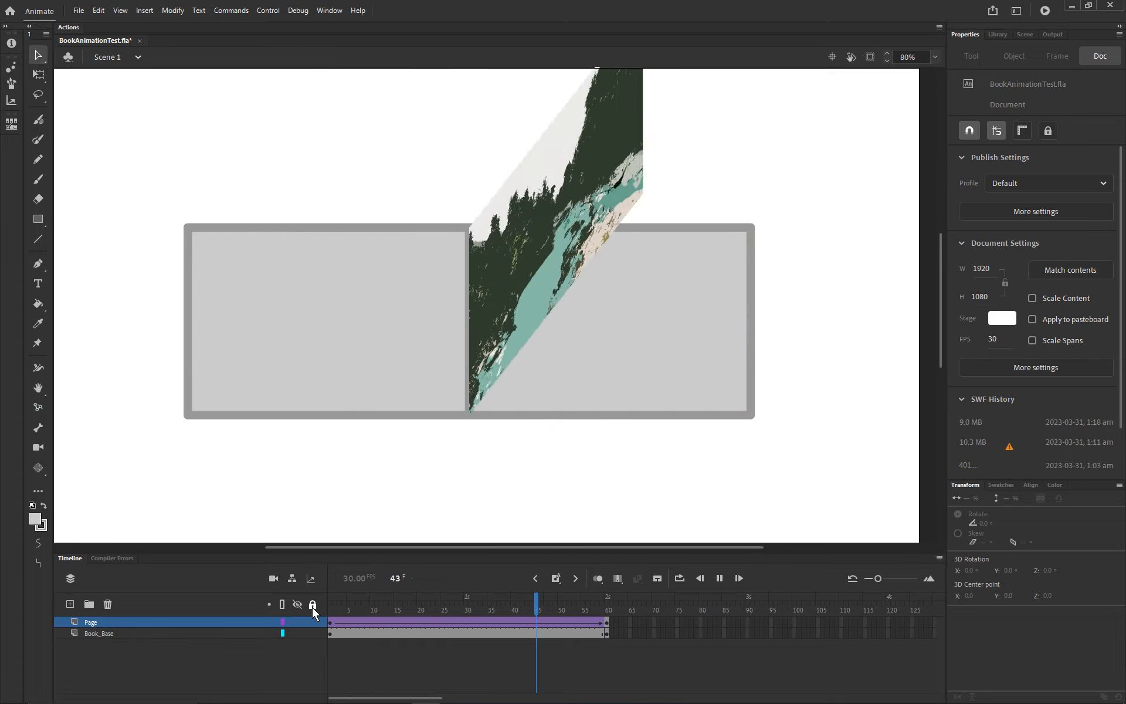
key("Return")
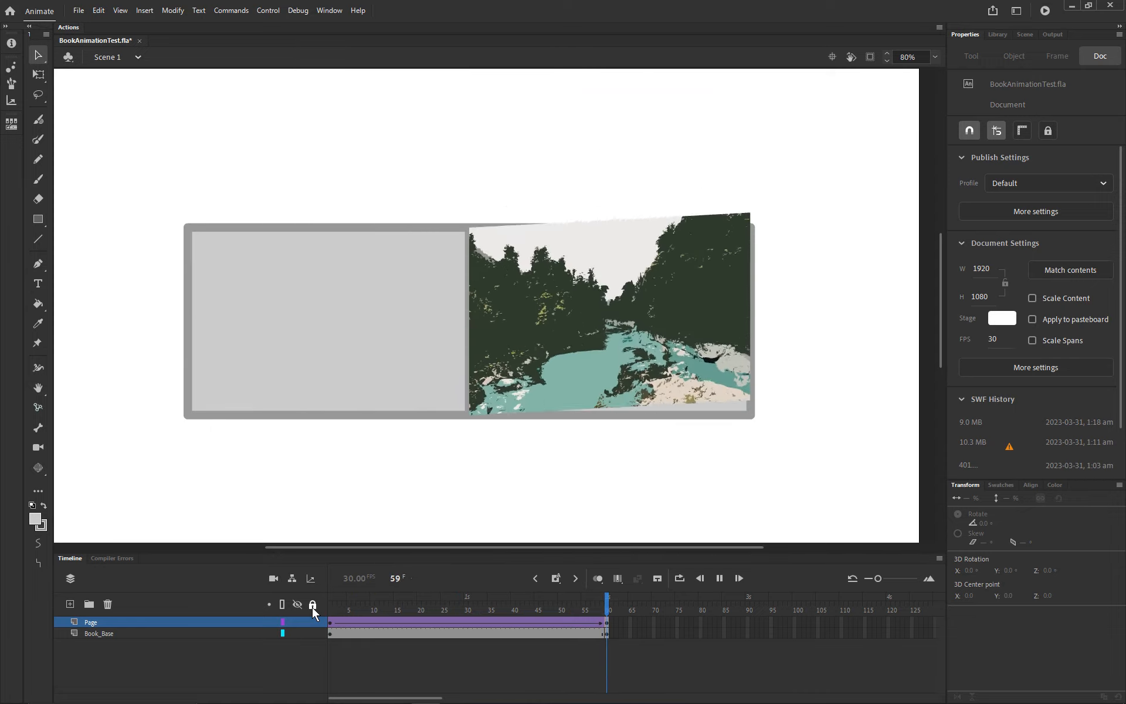
key("Return")
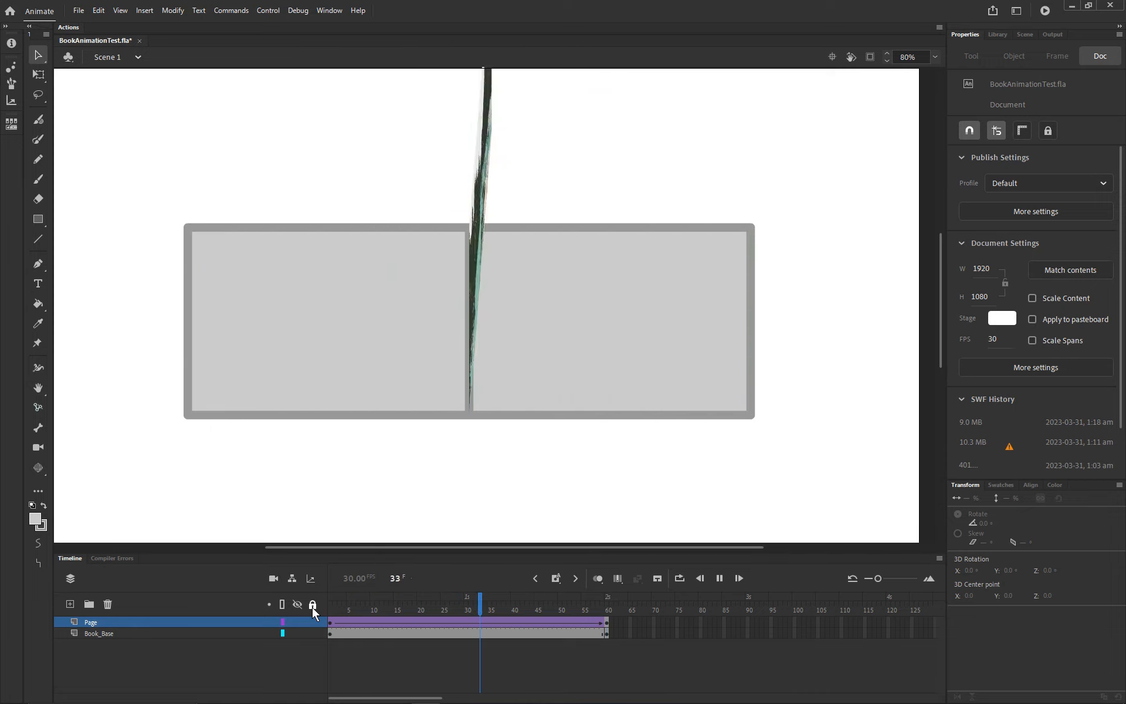
key("Return")
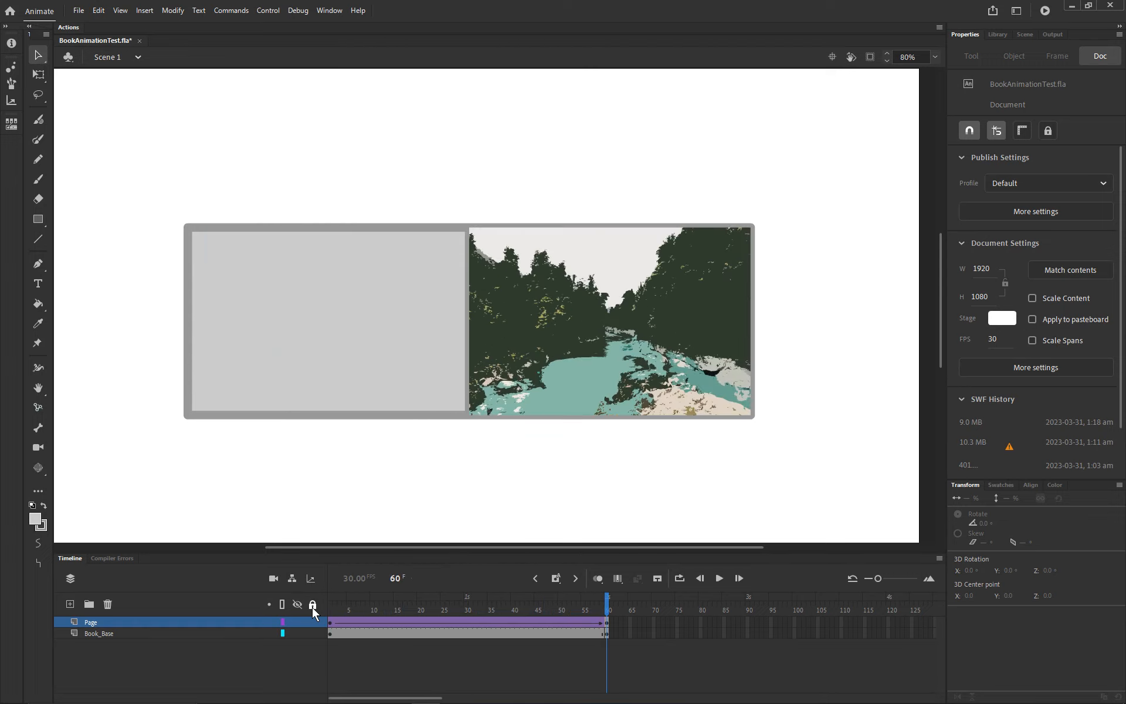
key("Return")
key("Return")
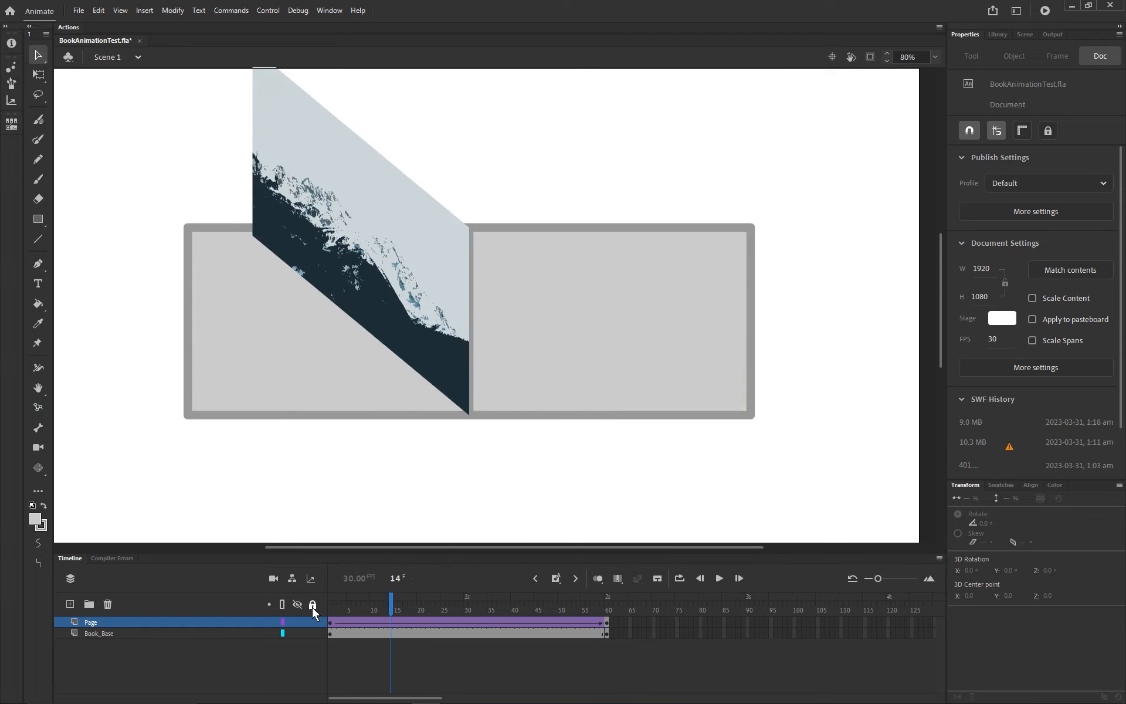
Step: Test the movie to watch the page turn with the traced photos, close the preview and go back to frame 1
key("ctrl+Return")
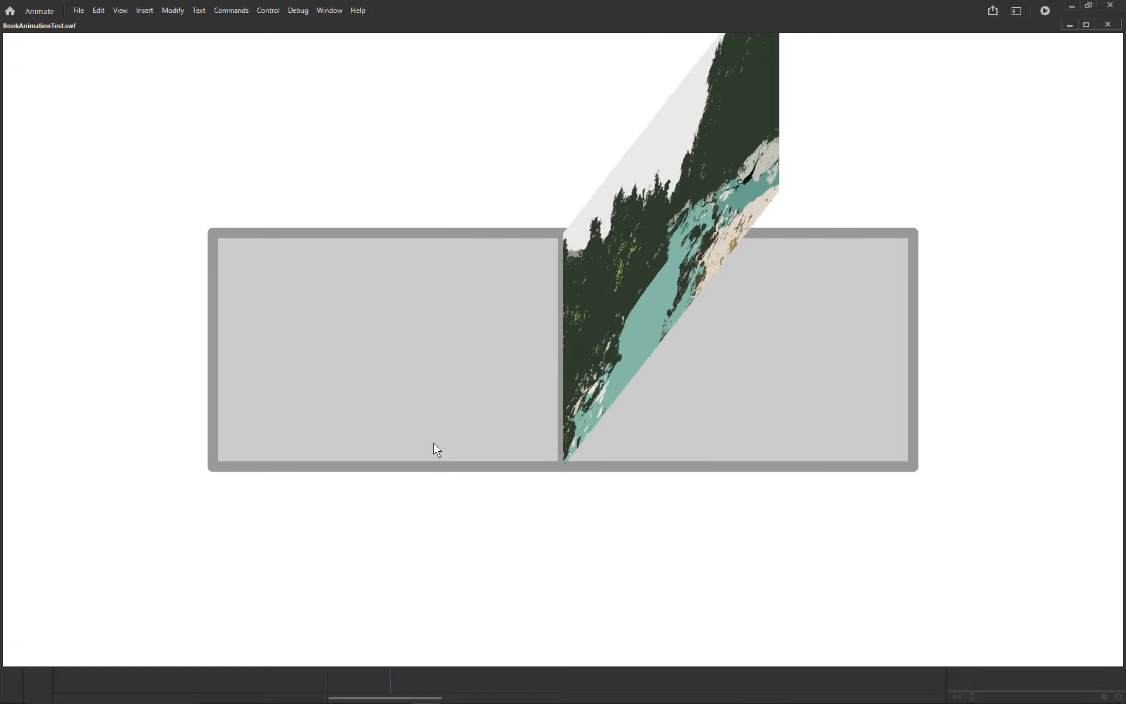
left_click(1107, 24)
left_click_drag(389, 601, 331, 600)
left_click(403, 465)
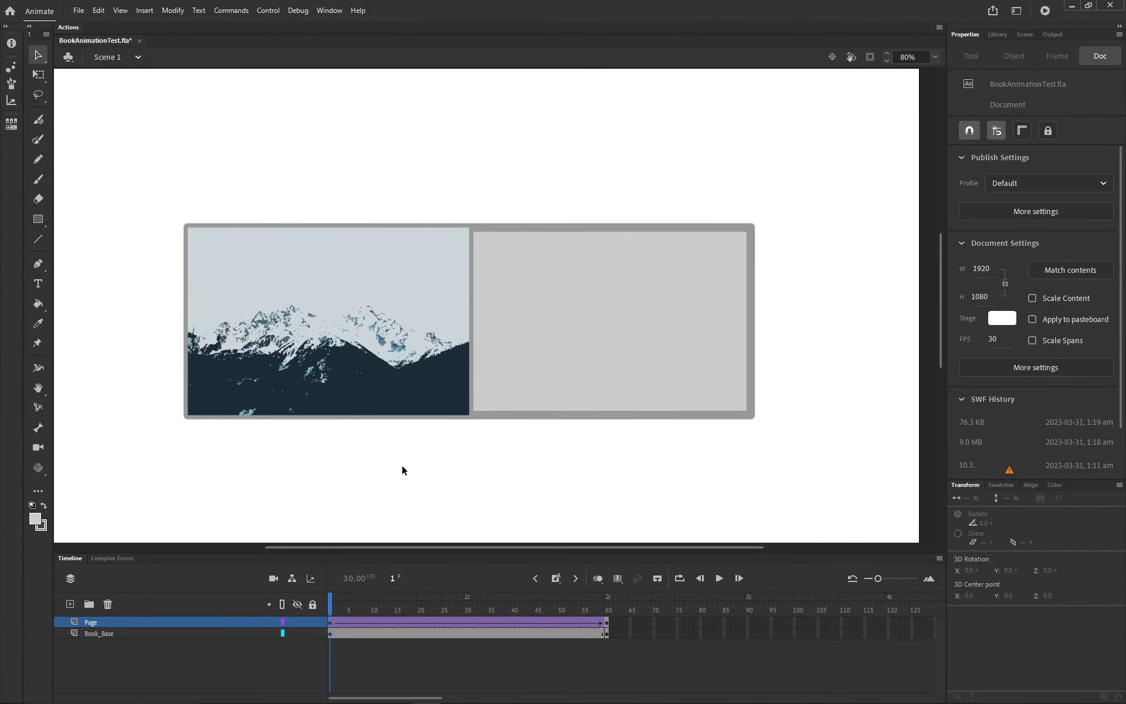